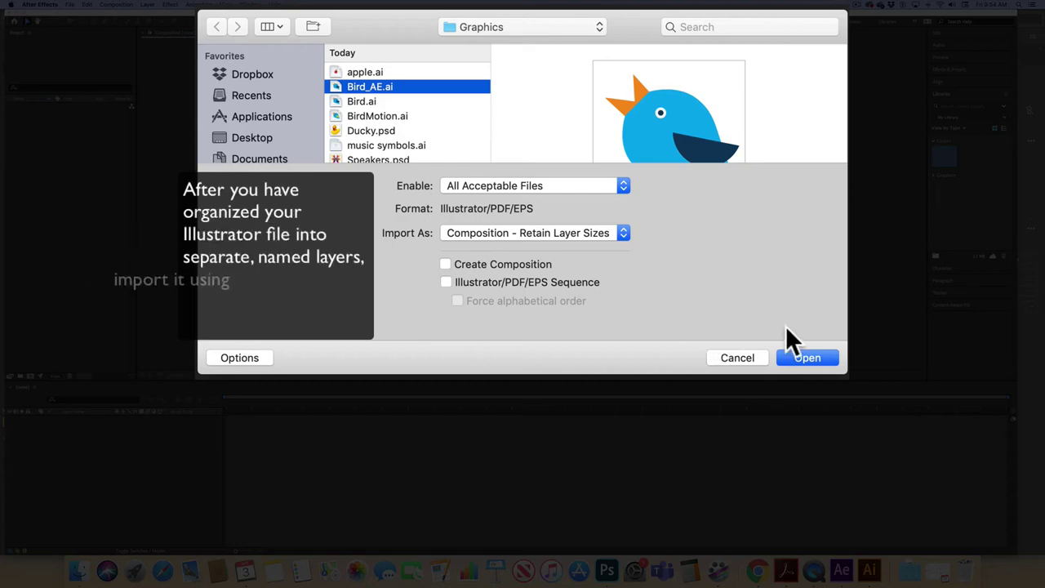
Import Bird_AE.ai as Composition - Retain Layer Sizes and open the Bird_AE composition to check its separate body and beak layers
click(807, 358)
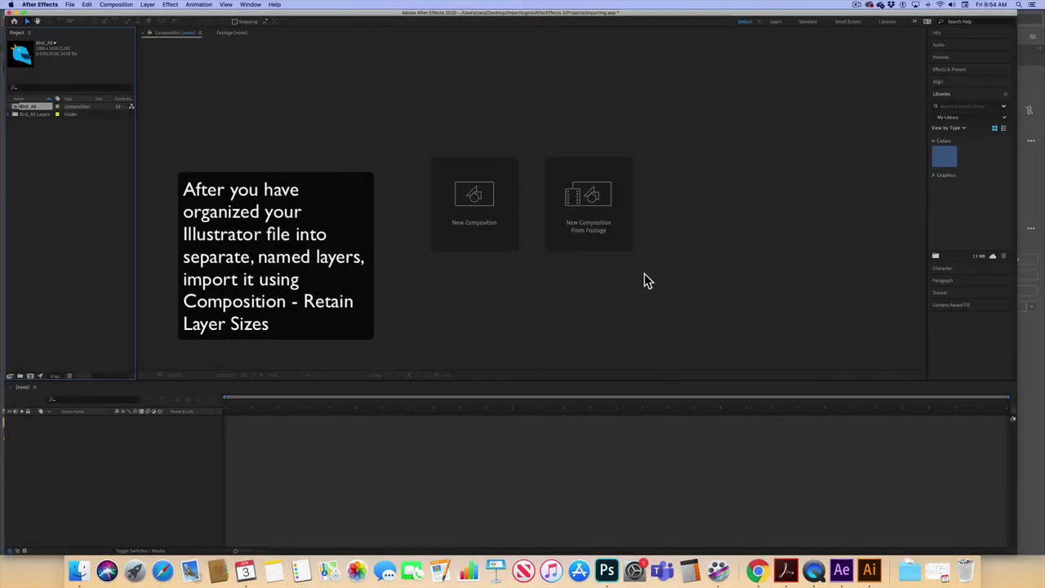
click(54, 192)
double_click(25, 107)
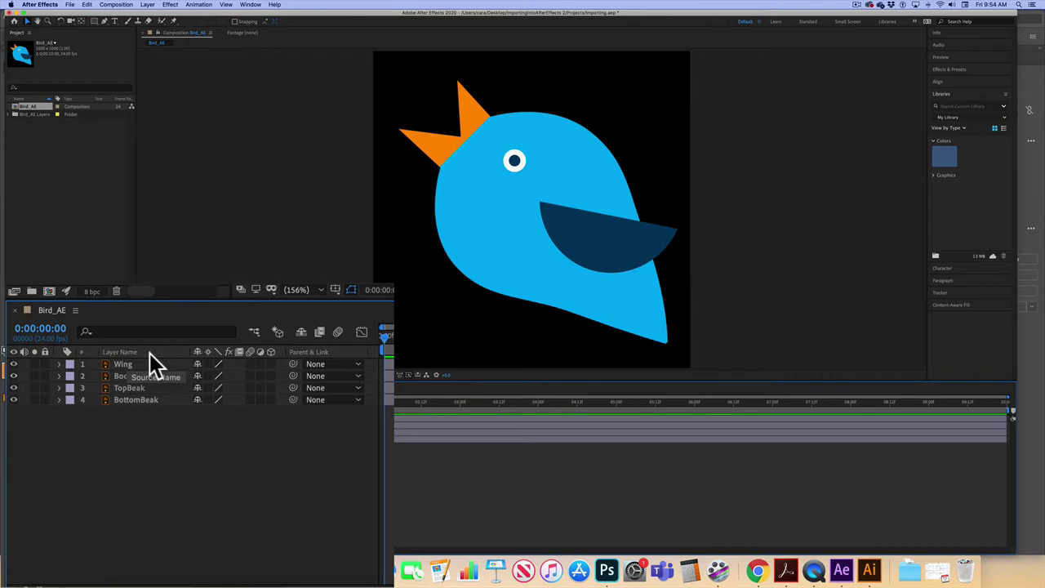
click(435, 154)
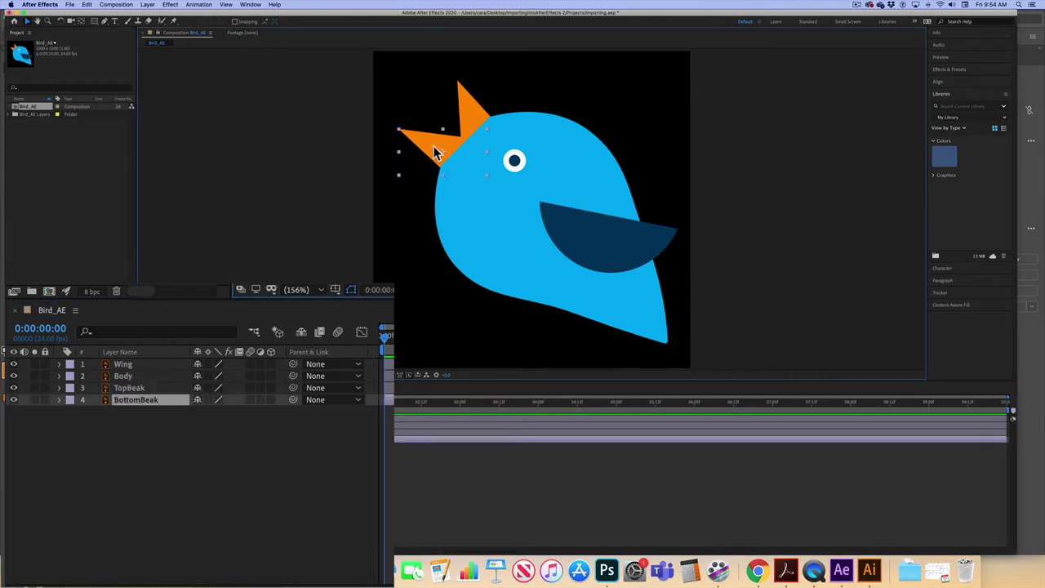
click(472, 121)
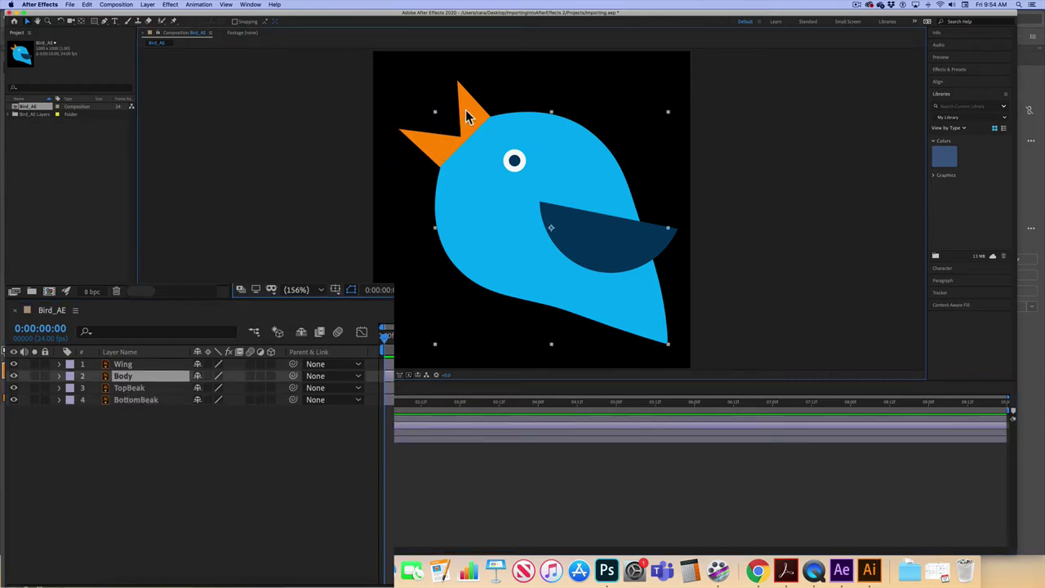
click(468, 116)
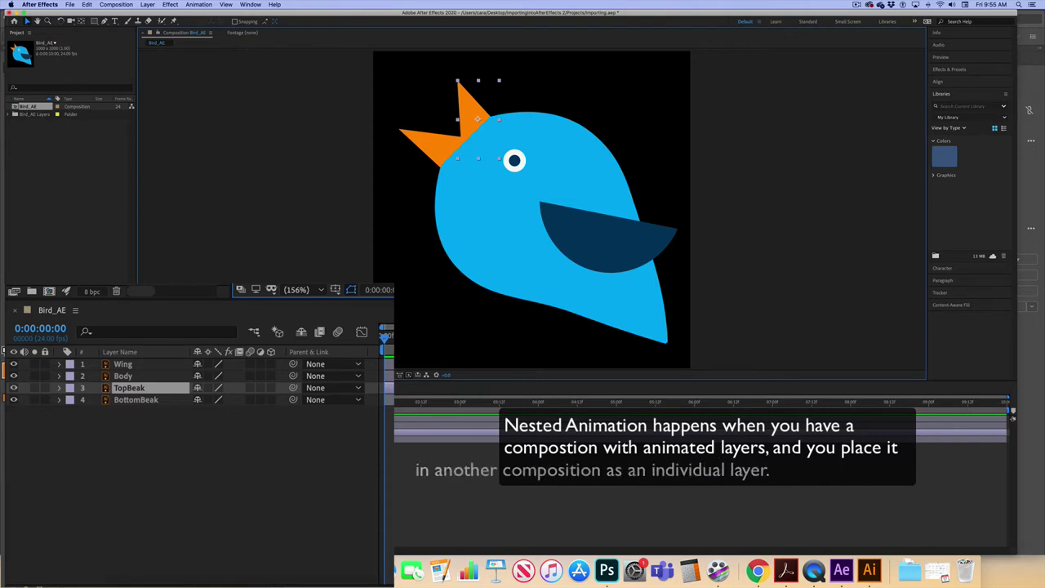
Create a 1920 x 1080 px composition with D1/DV NTSC (0.91) pixels, 24 fps, a 10-second duration and a white background
click(48, 292)
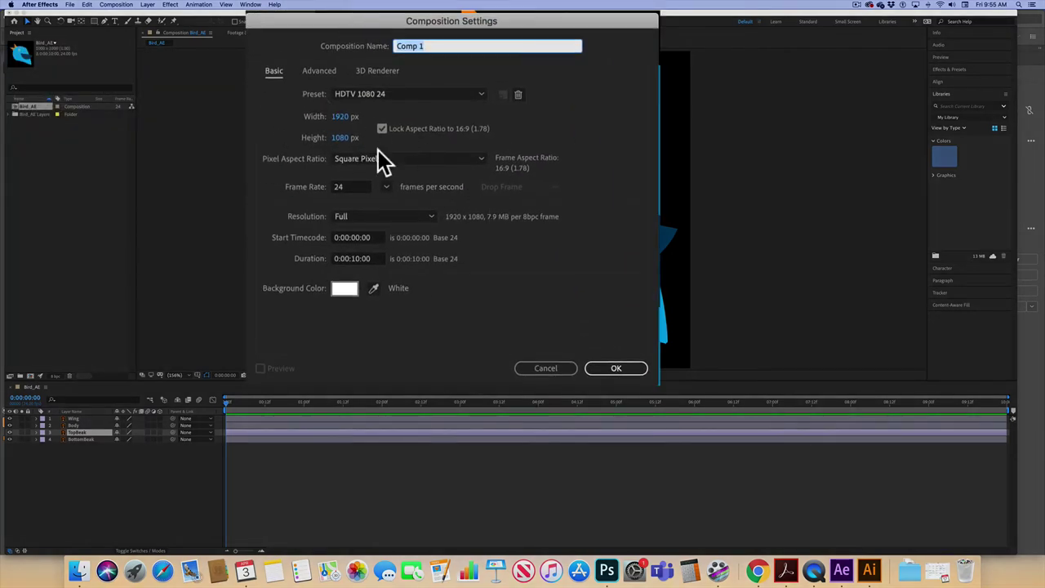
scroll(379, 153, down, 1)
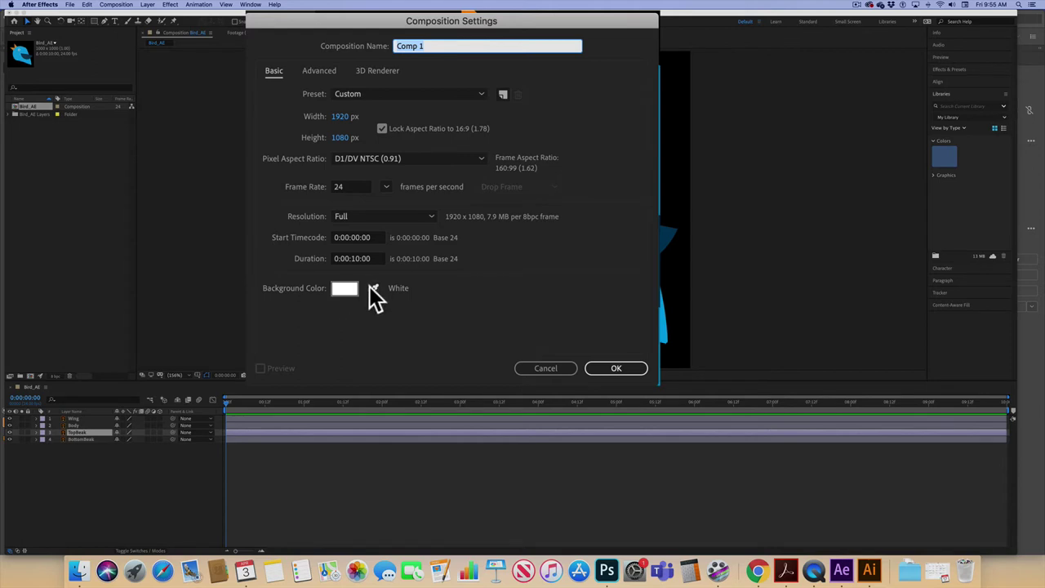
click(344, 294)
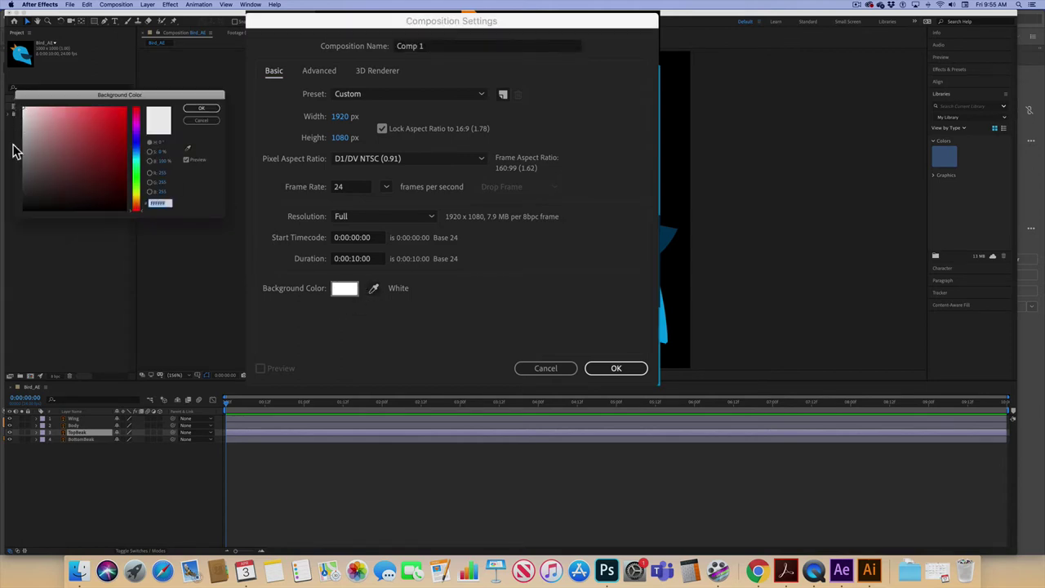
click(26, 208)
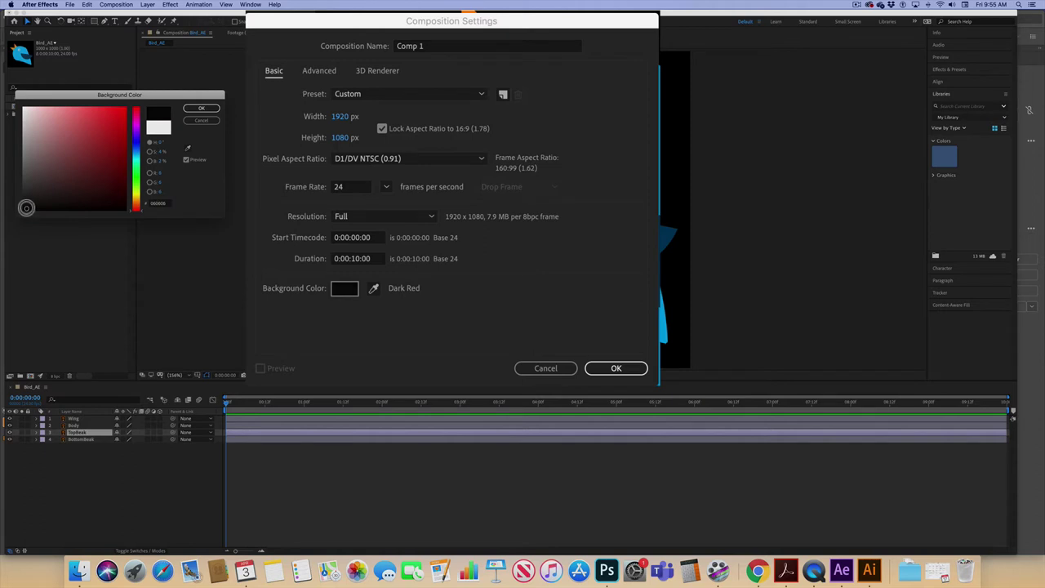
drag(26, 207, 22, 109)
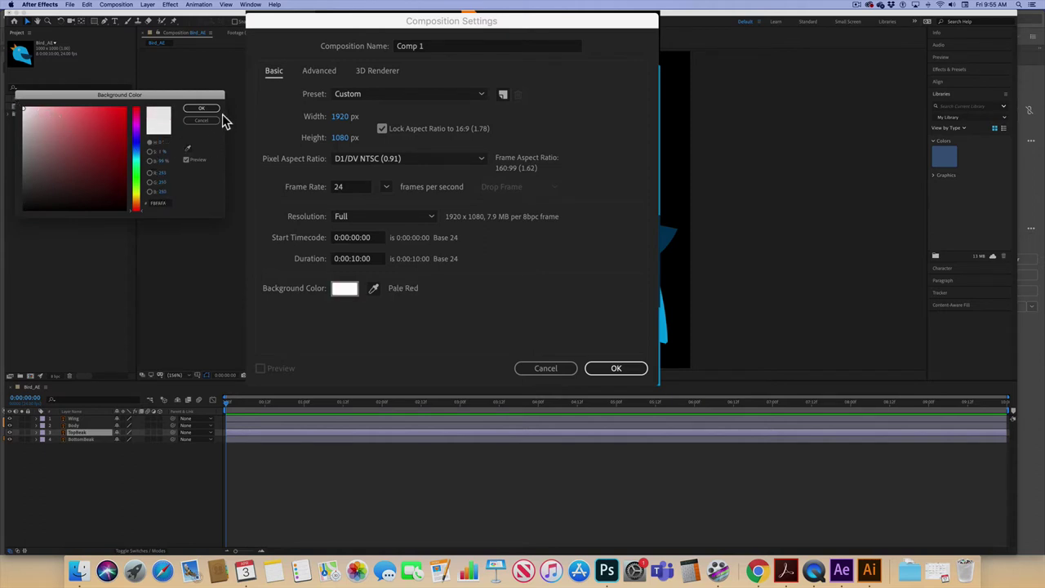
drag(26, 109, 21, 103)
click(201, 108)
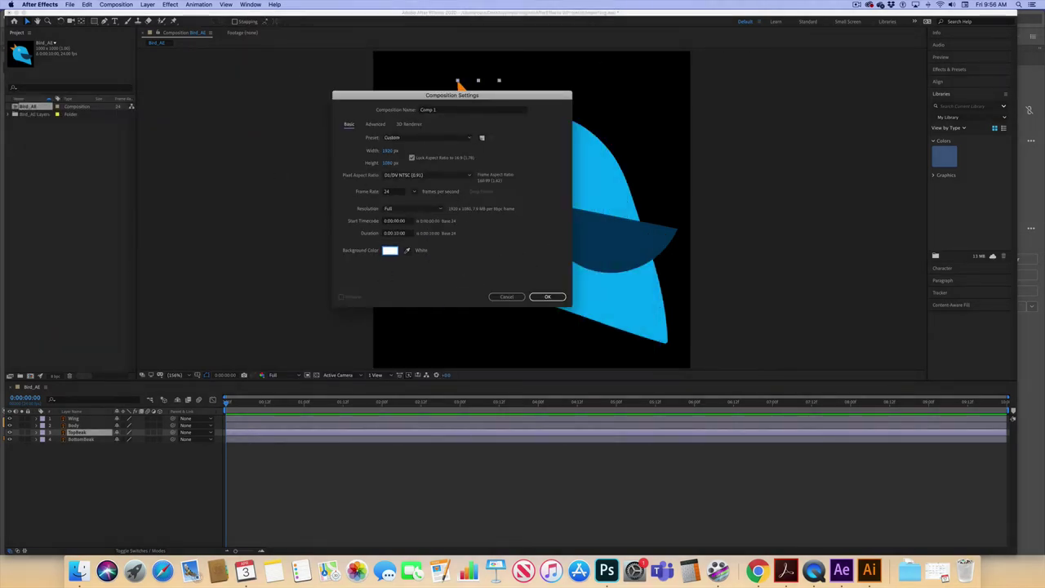
click(544, 297)
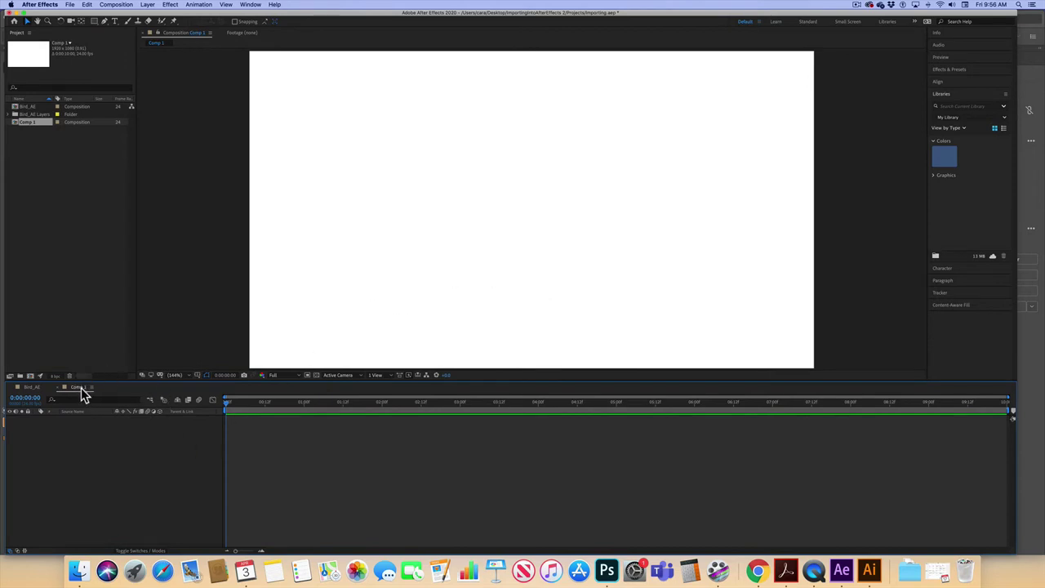
Nest the Bird_AE composition in Comp 1 as a single layer and open the nested composition
click(33, 124)
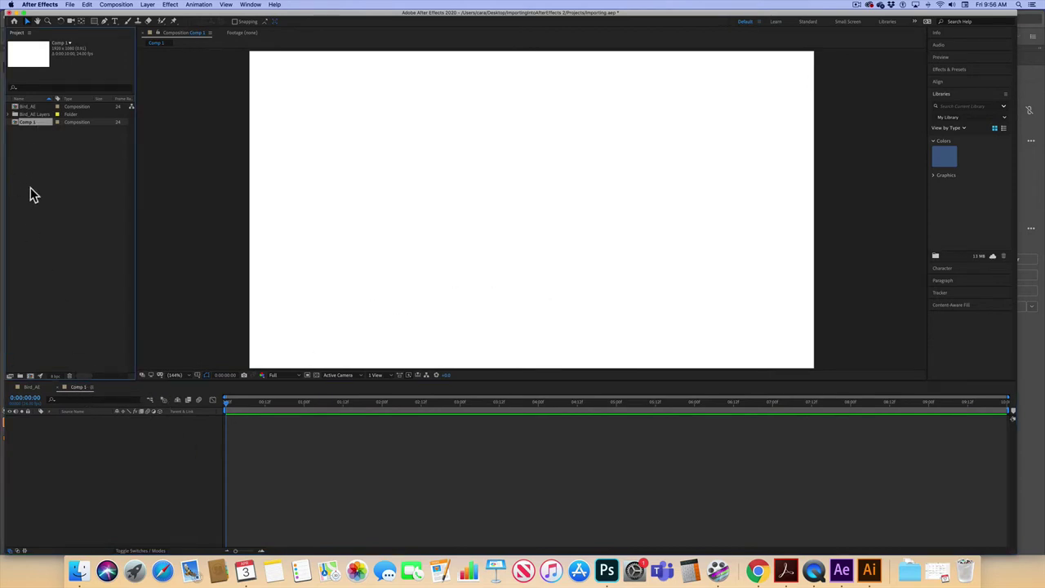
click(14, 156)
click(16, 106)
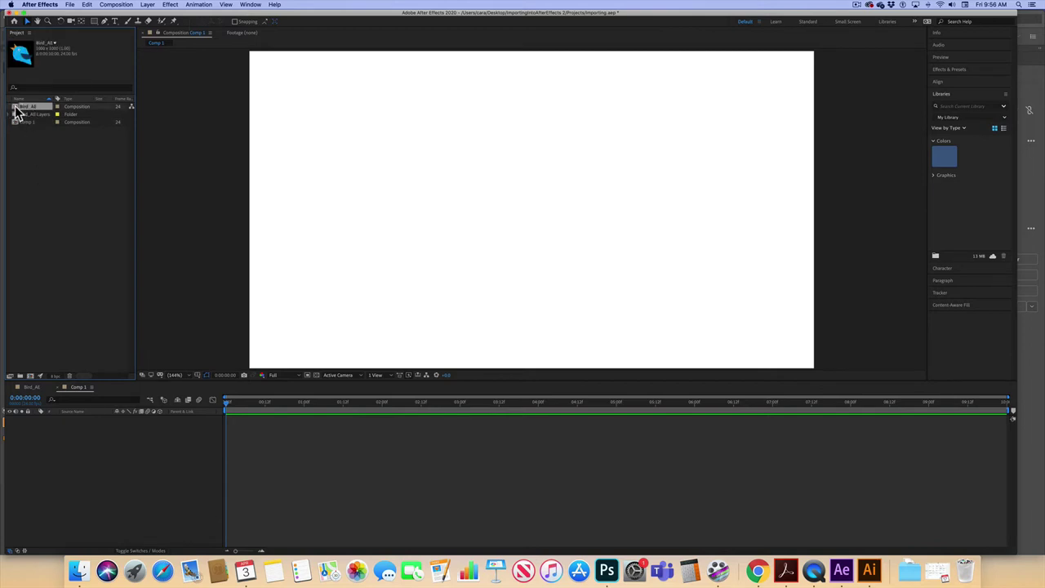
drag(15, 106, 69, 428)
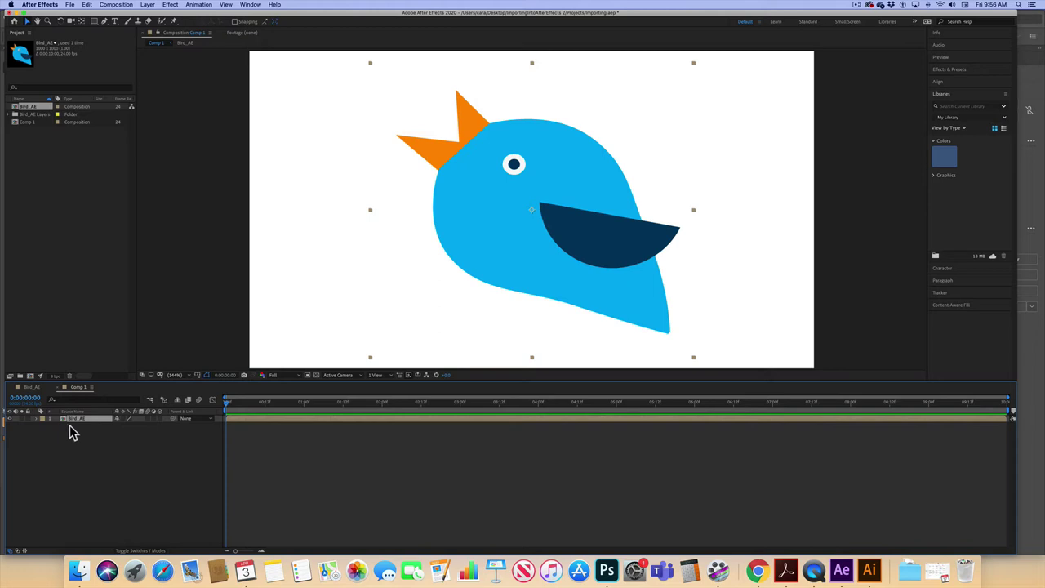
double_click(69, 420)
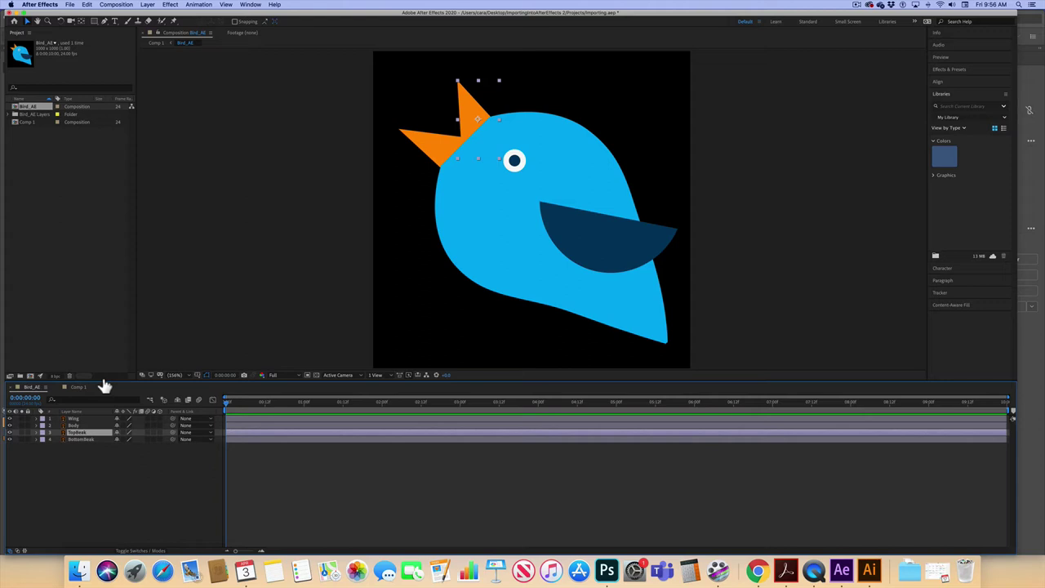
scroll(9, 322, right, 3)
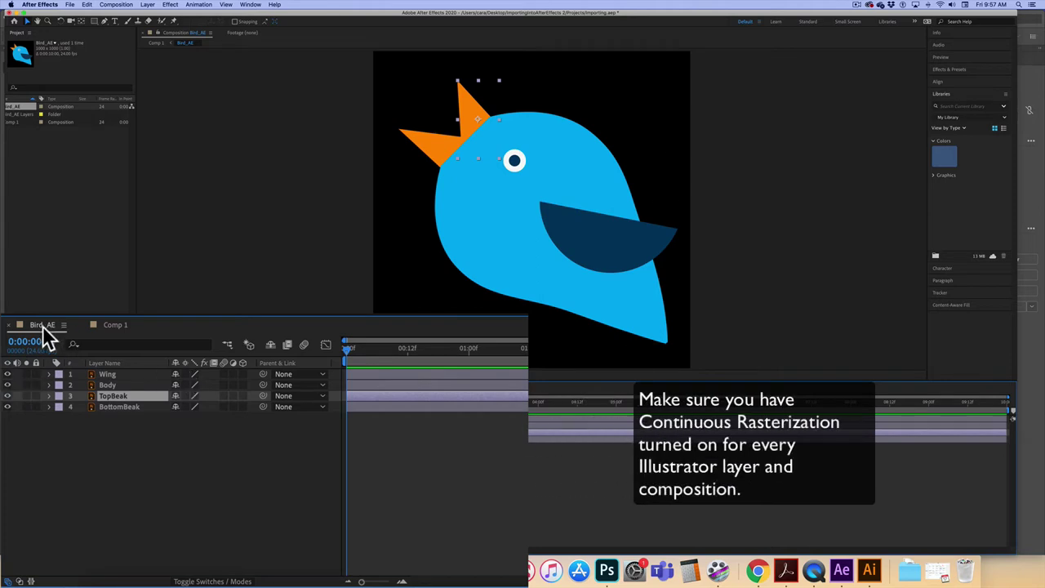
Scale the Wing layer up to 454% to examine the sharpness of its edges
click(600, 236)
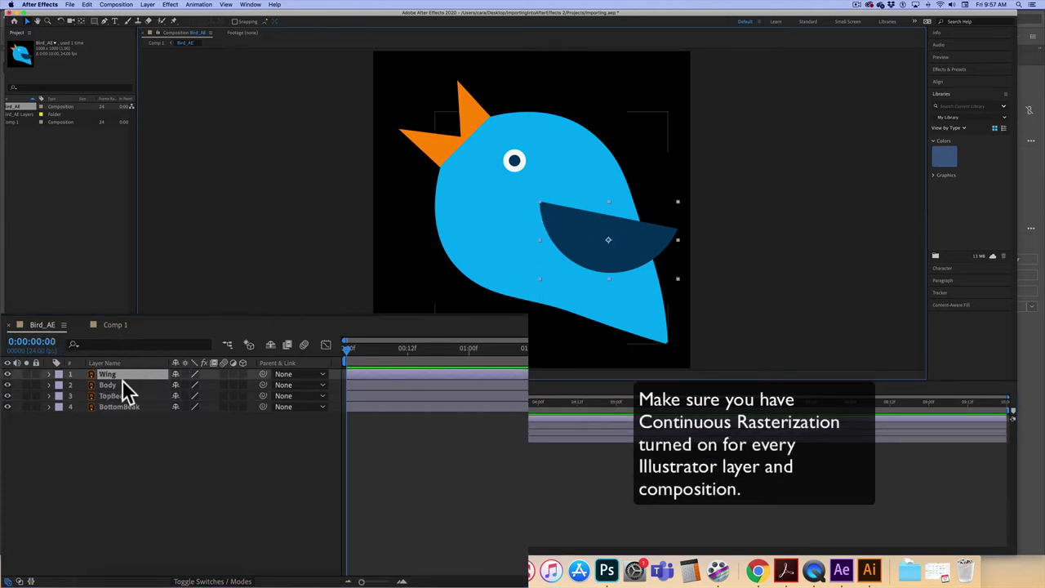
key(s)
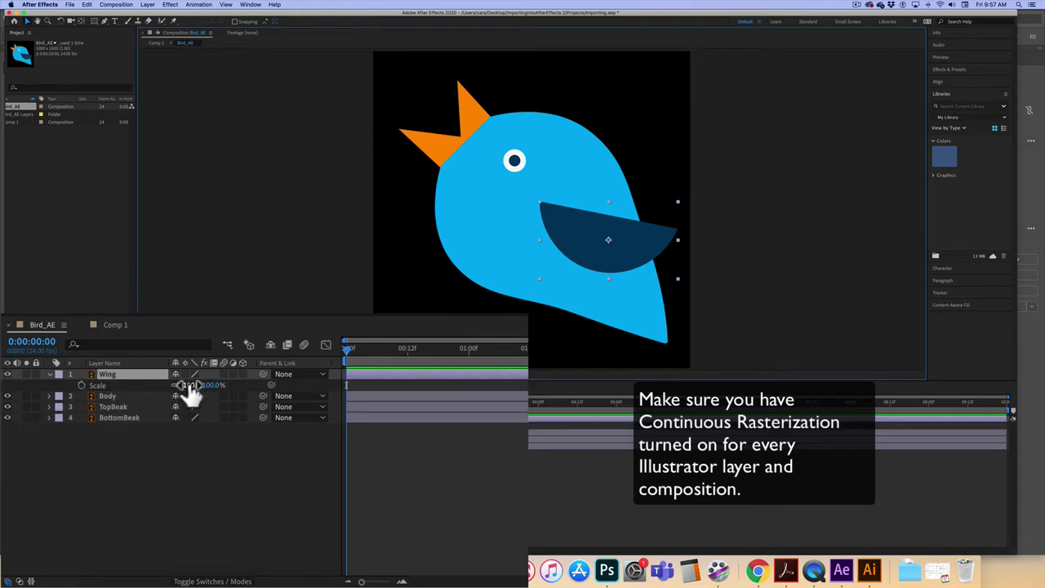
drag(187, 390, 385, 356)
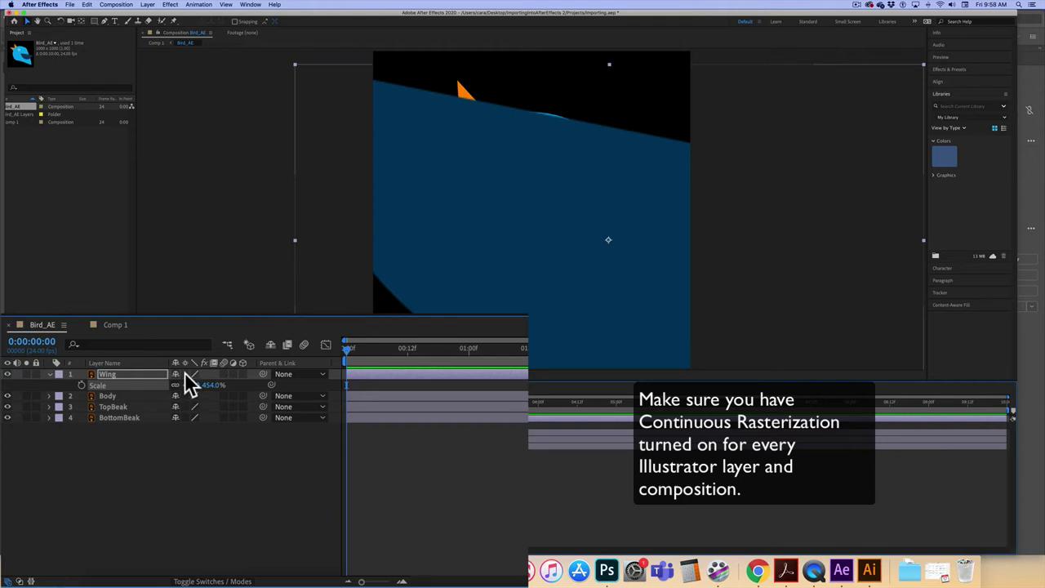
Turn on continuous rasterization for all four Bird_AE layers and set the Wing layer's scale to 100%
drag(185, 375, 187, 410)
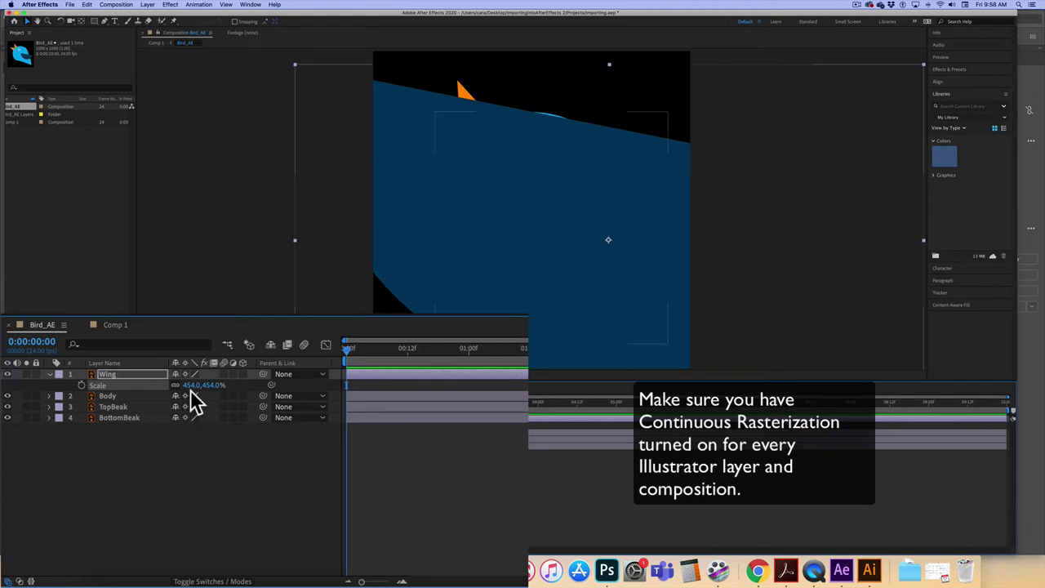
click(194, 385)
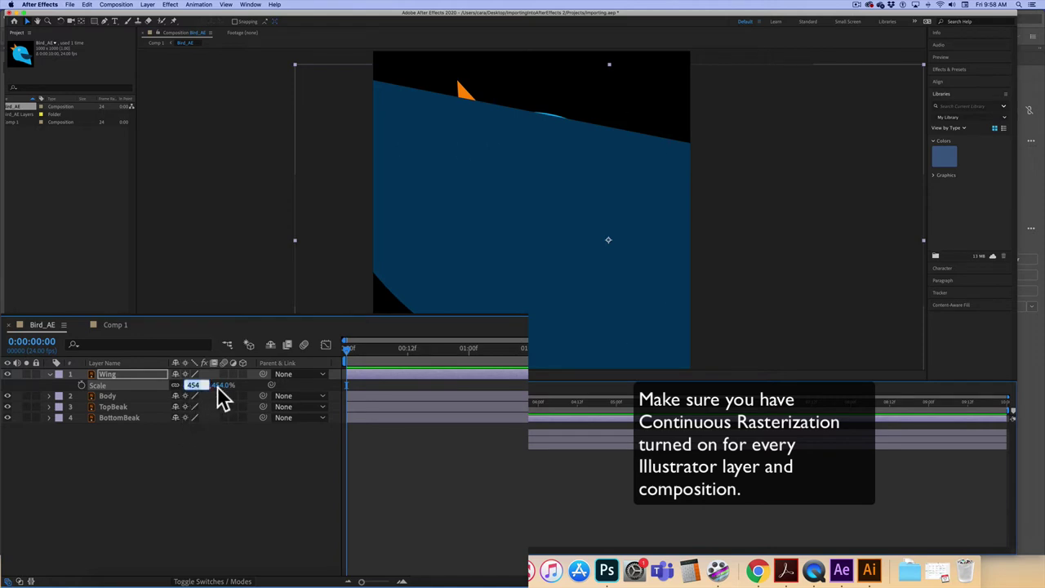
text(100)
key(Return)
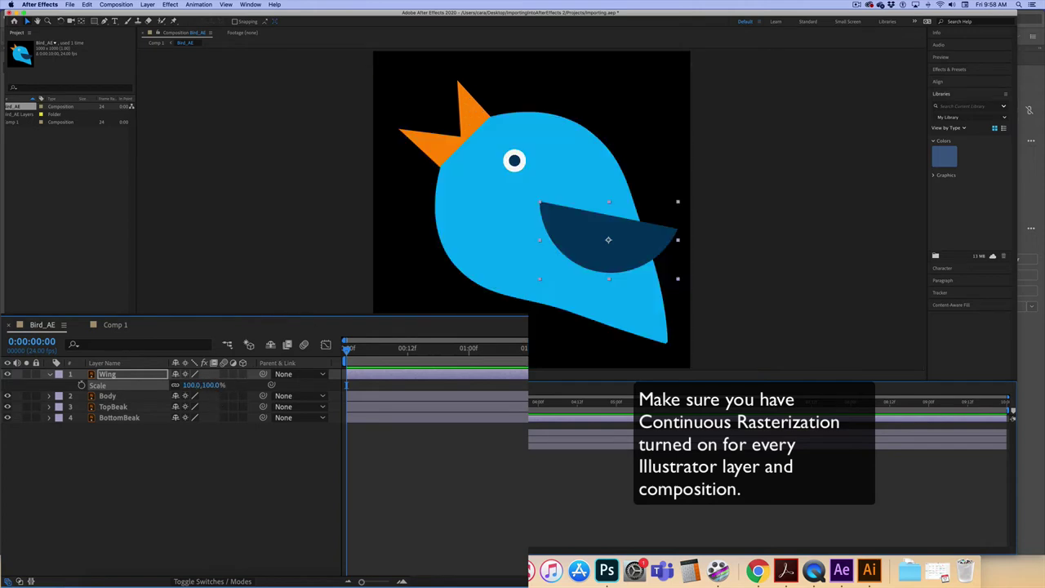
Turn on continuous rasterization for the nested Bird_AE layer in Comp 1 and return to the Bird_AE composition
click(114, 325)
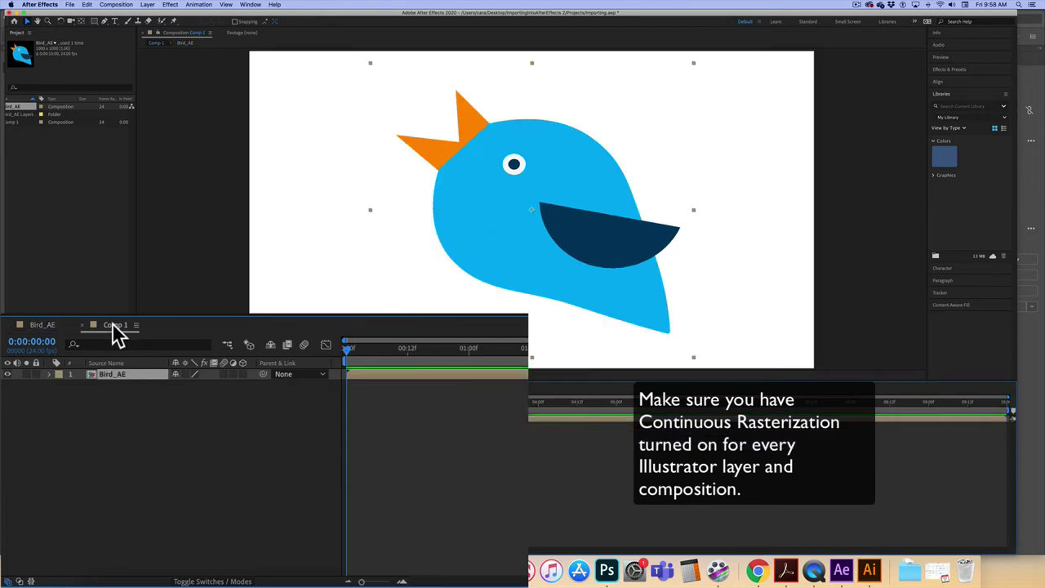
click(184, 374)
click(40, 324)
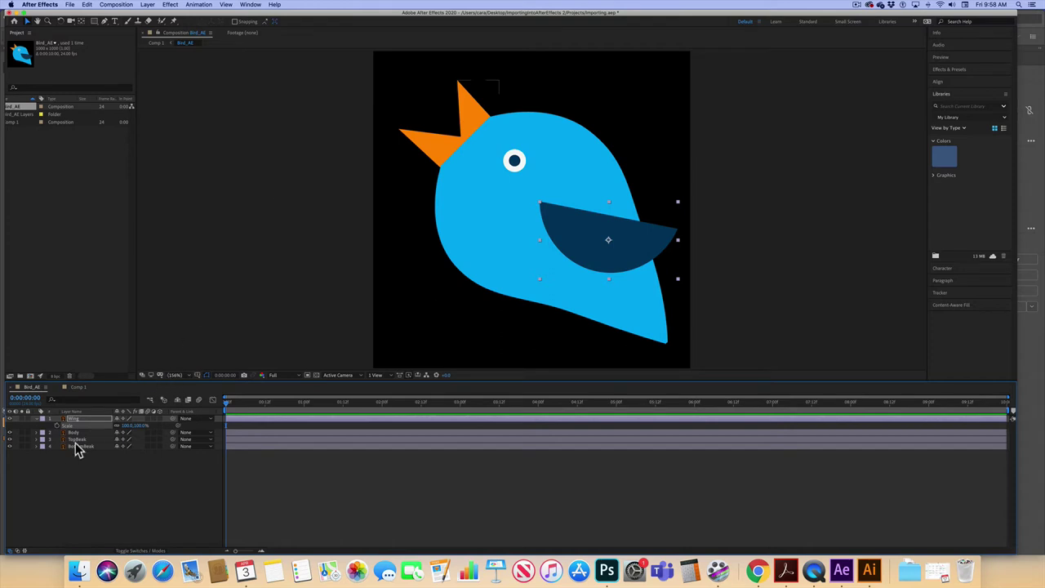
Try rotating the wing about an anchor point at its upper-left corner and about its original centre anchor
click(73, 422)
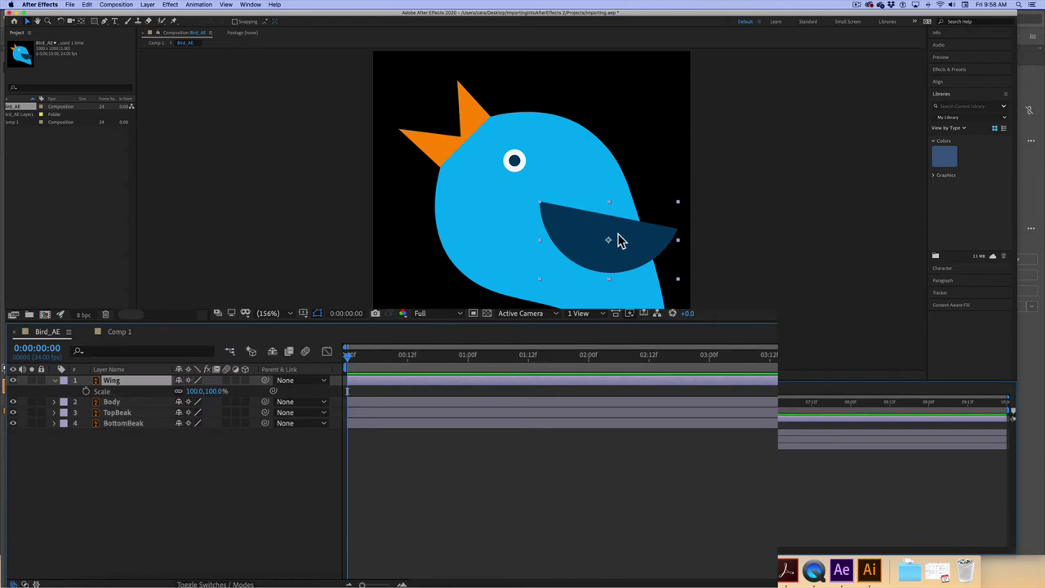
click(75, 21)
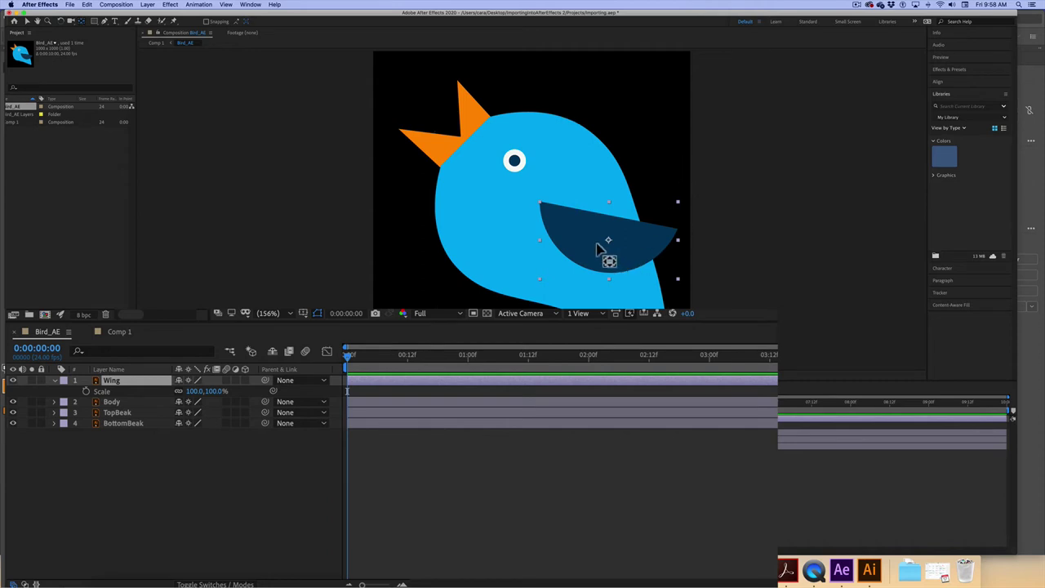
drag(608, 243, 541, 207)
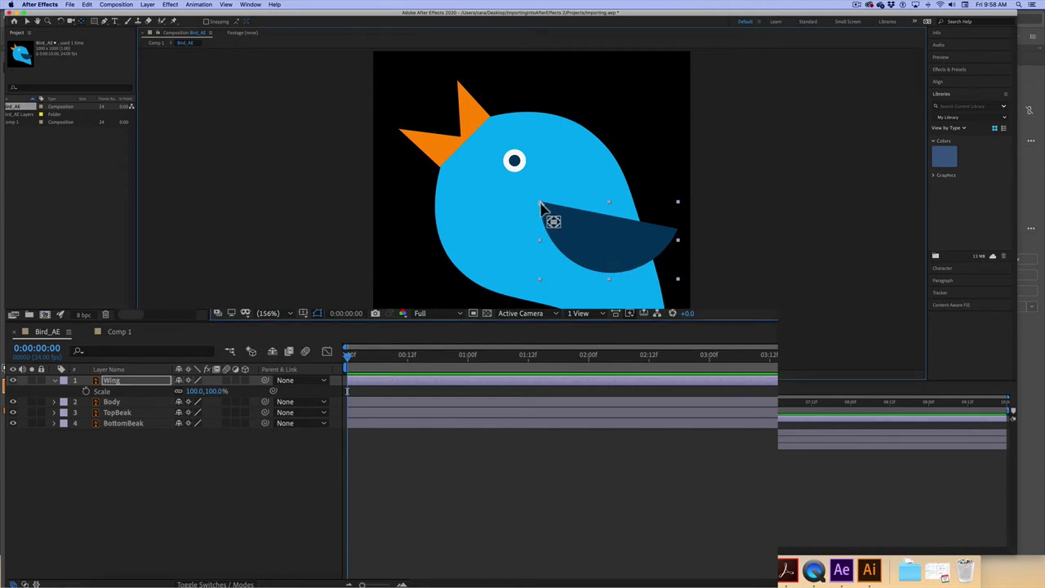
click(60, 20)
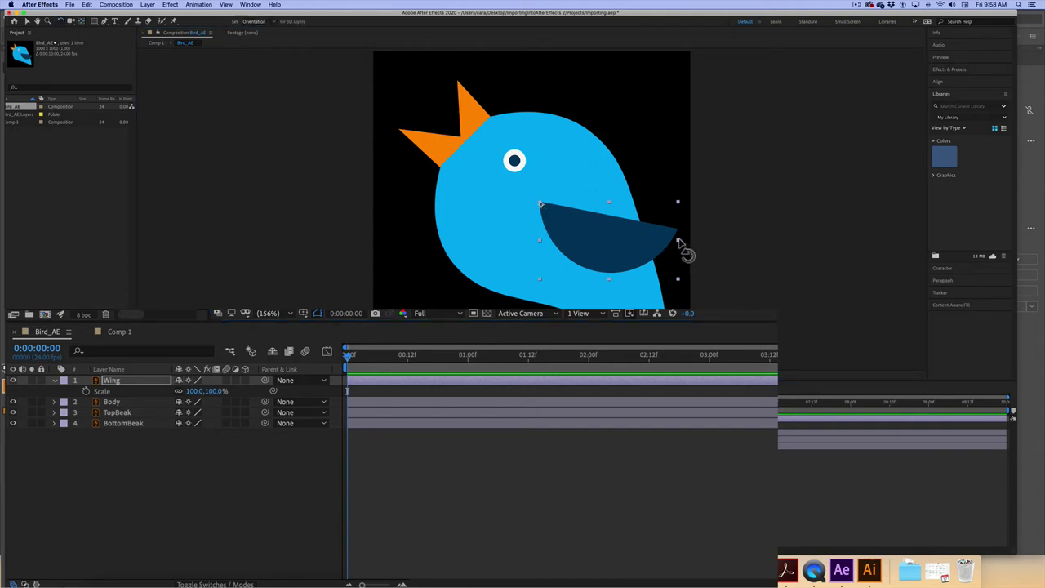
mouse_move(688, 250)
mouse_down()
mouse_move(668, 275)
mouse_move(672, 218)
mouse_move(677, 236)
mouse_up()
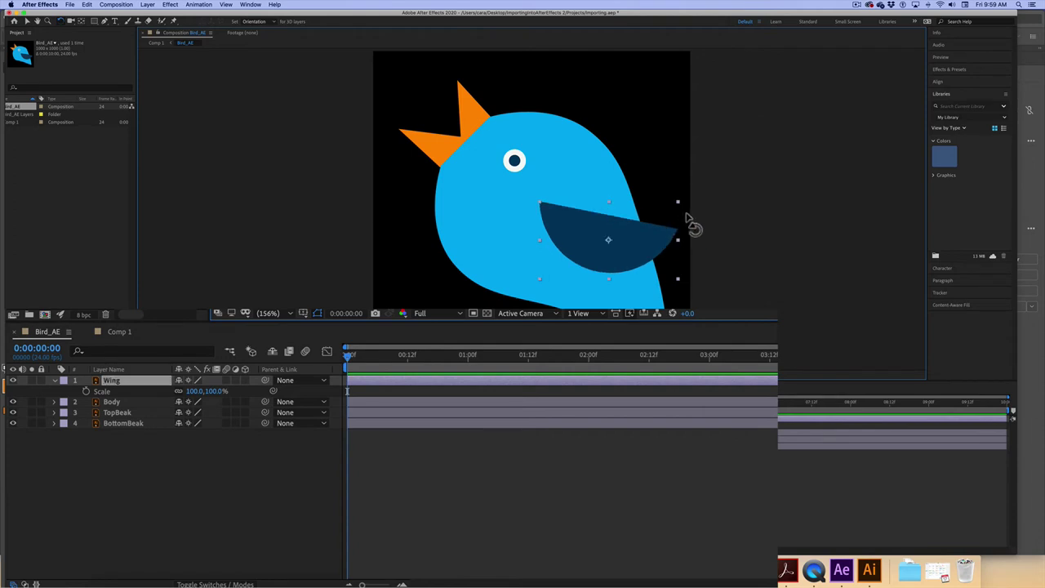
drag(682, 210, 648, 210)
Move the Wing layer's anchor point from its centre to the wing's upper-left corner, keeping the Wing layer selected
click(82, 23)
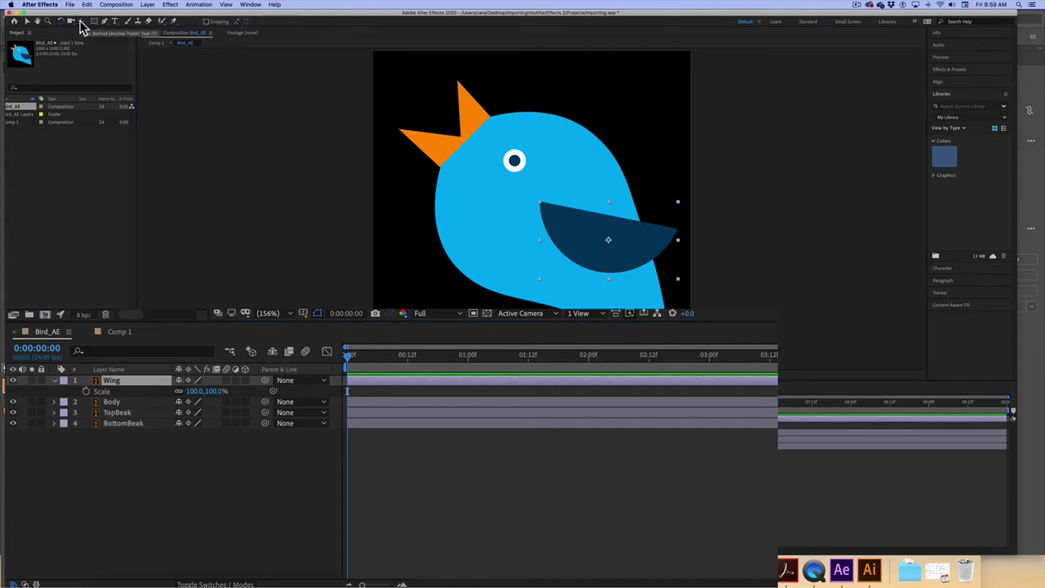
click(595, 238)
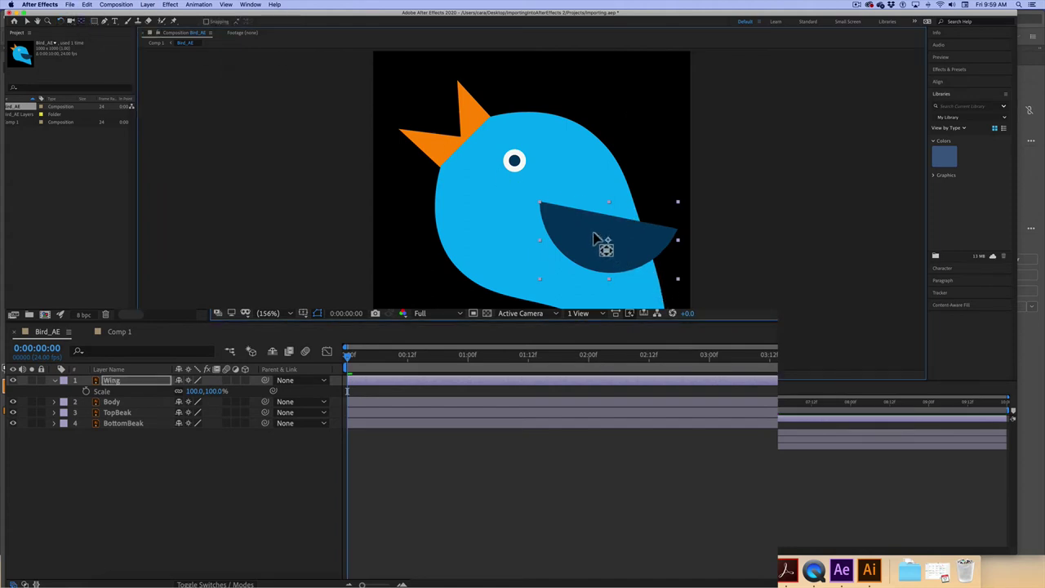
drag(595, 239, 542, 206)
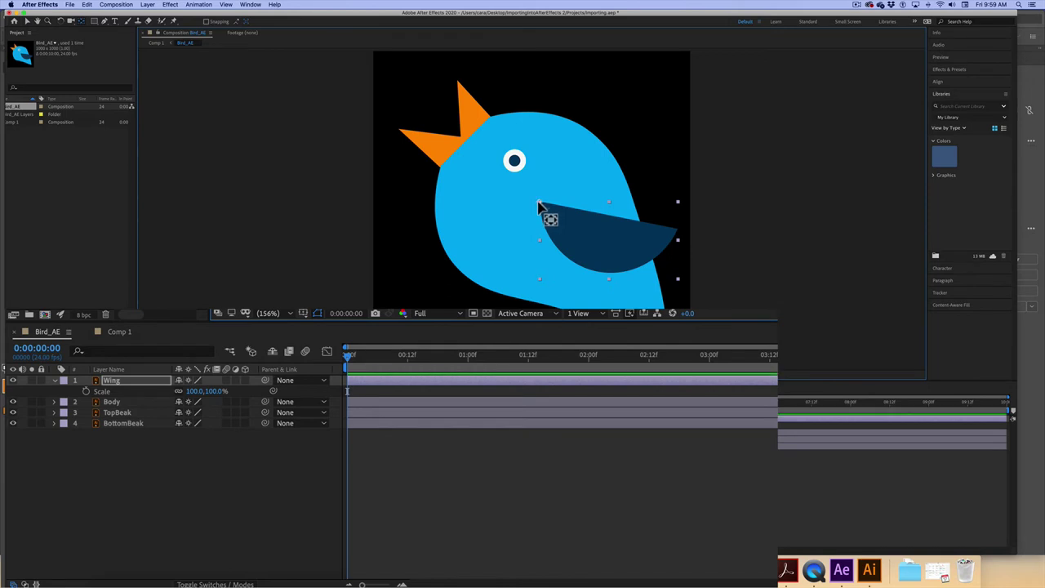
key(slash)
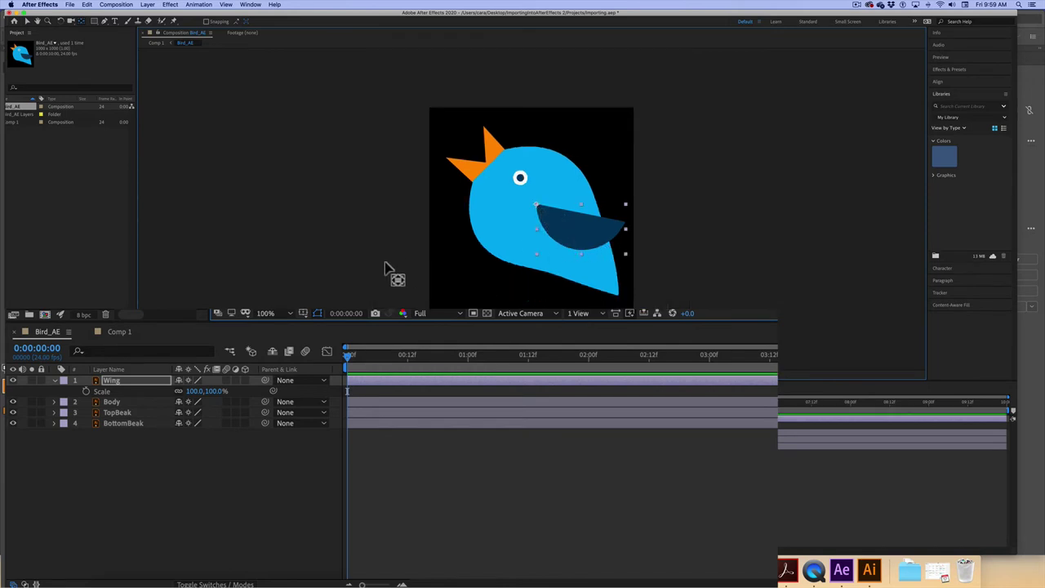
click(119, 383)
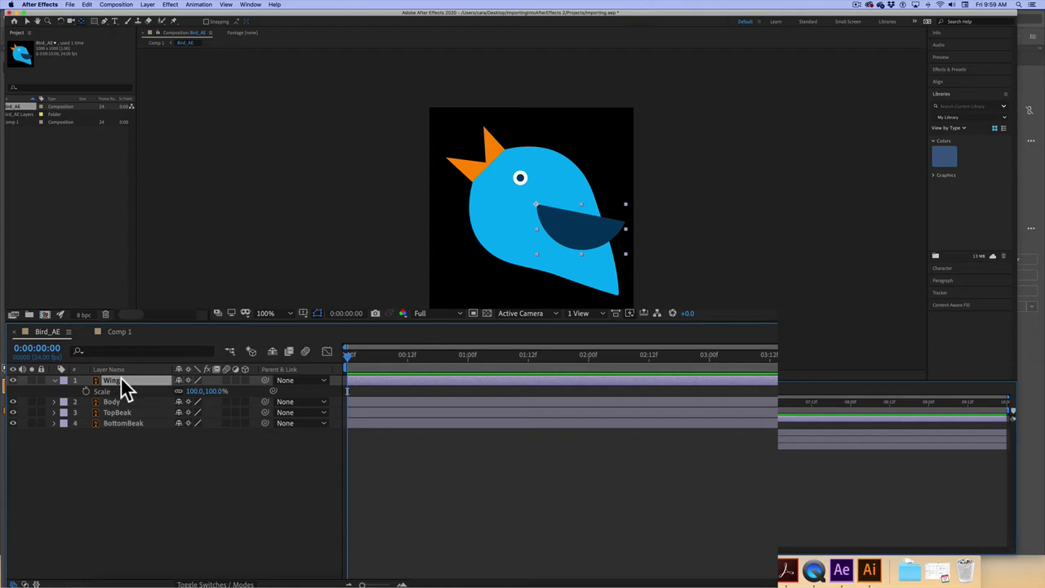
Start keyframing the Wing layer's rotation with 0° keyframes at 0, 1 and 2 seconds
key(r)
click(85, 392)
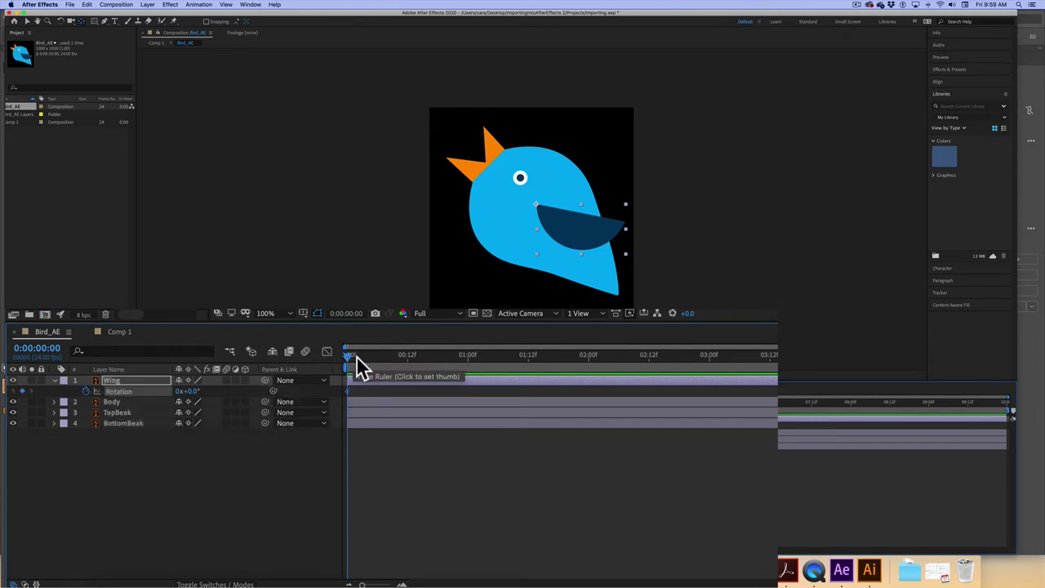
drag(346, 355, 469, 367)
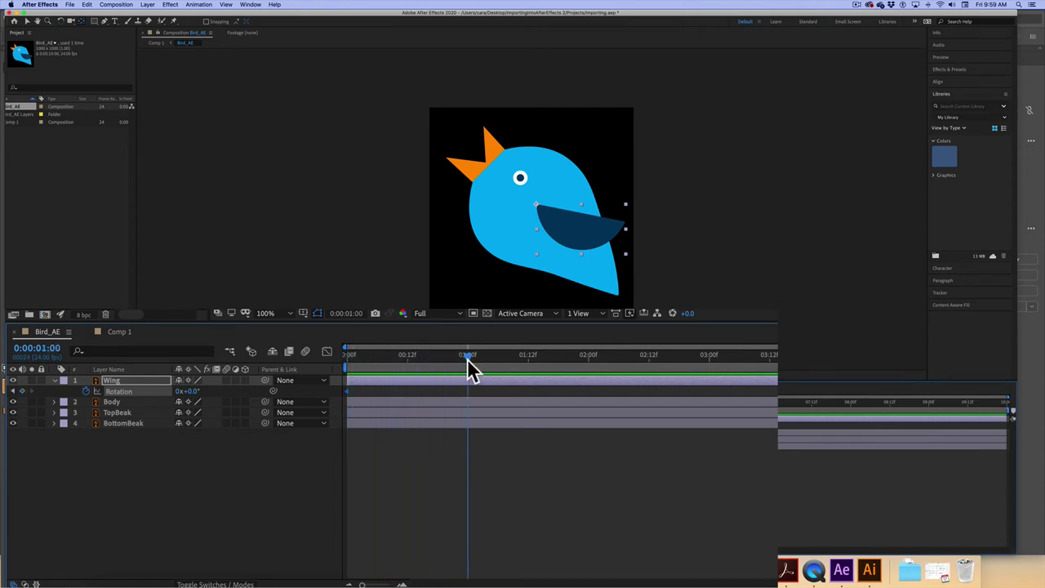
click(21, 391)
drag(470, 361, 589, 367)
click(21, 391)
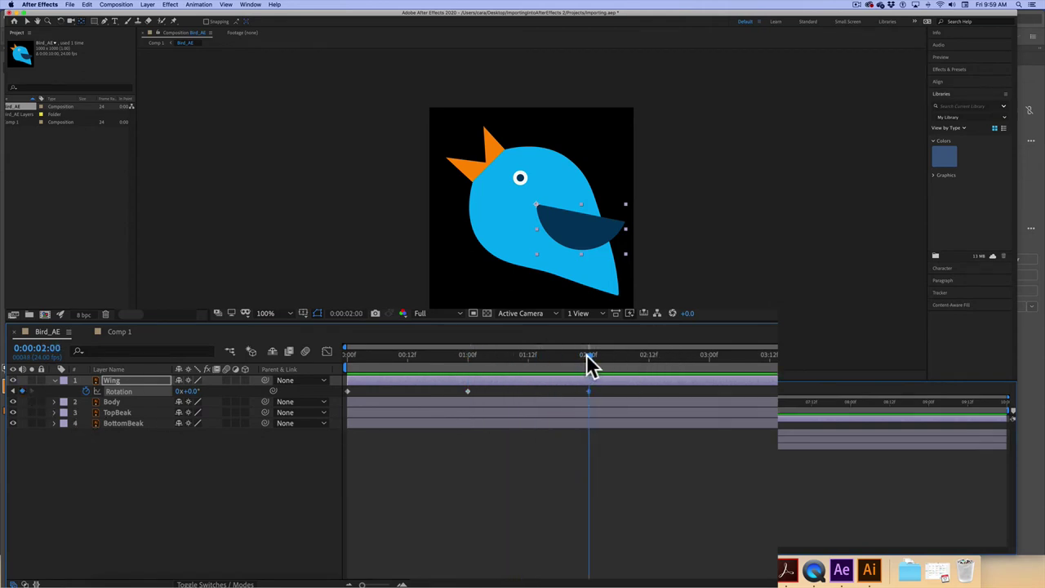
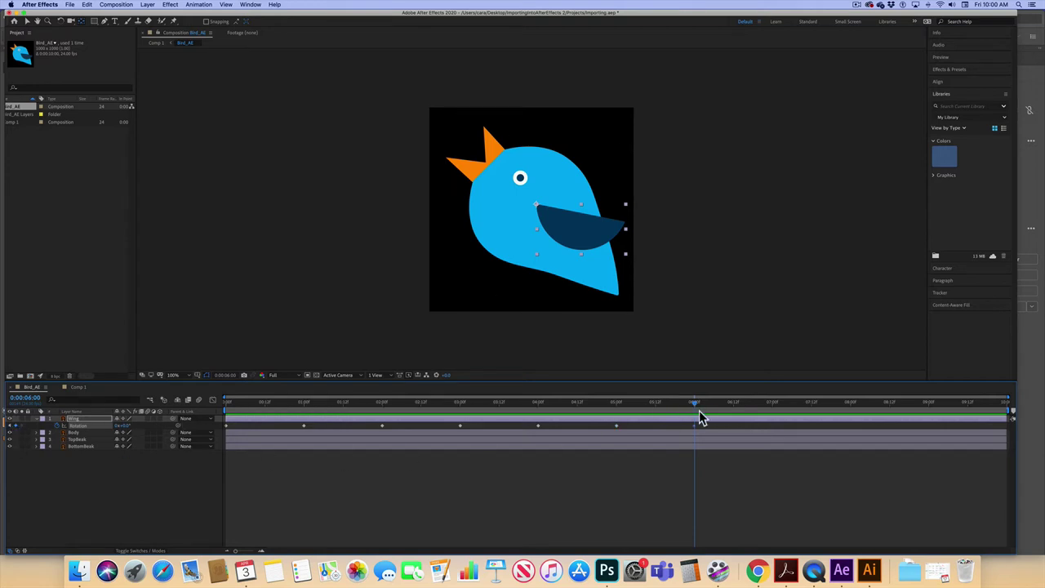
Add further 0° rotation keyframes to the Wing layer at 7, 8 and 9 seconds and at 0:00:09:23
drag(698, 408, 774, 405)
click(16, 426)
drag(772, 405, 851, 409)
click(16, 426)
drag(852, 408, 929, 409)
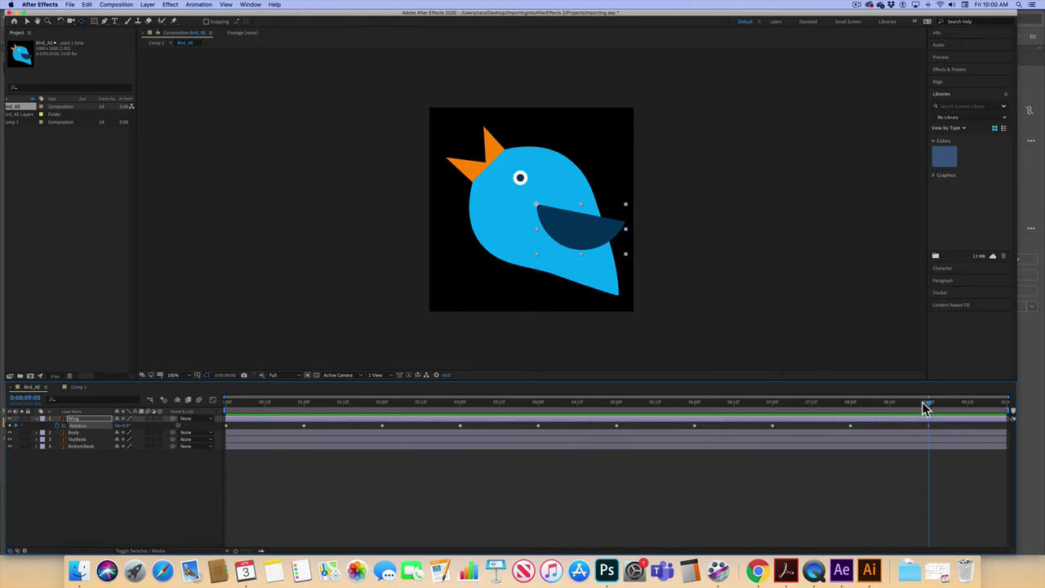
drag(930, 404, 1003, 406)
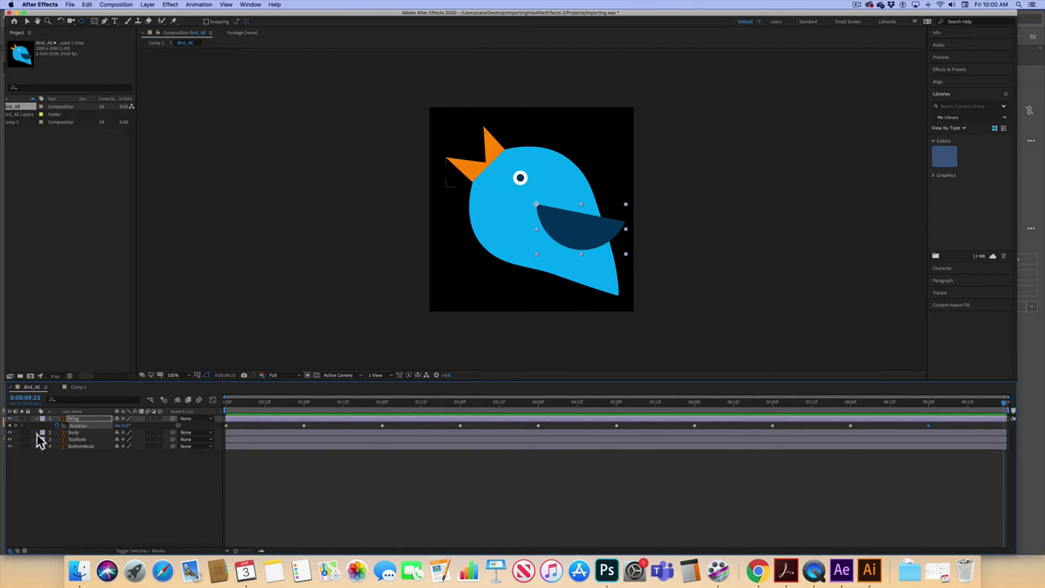
click(14, 425)
Rotate the wing downward at its 1-second rotation keyframe
click(302, 425)
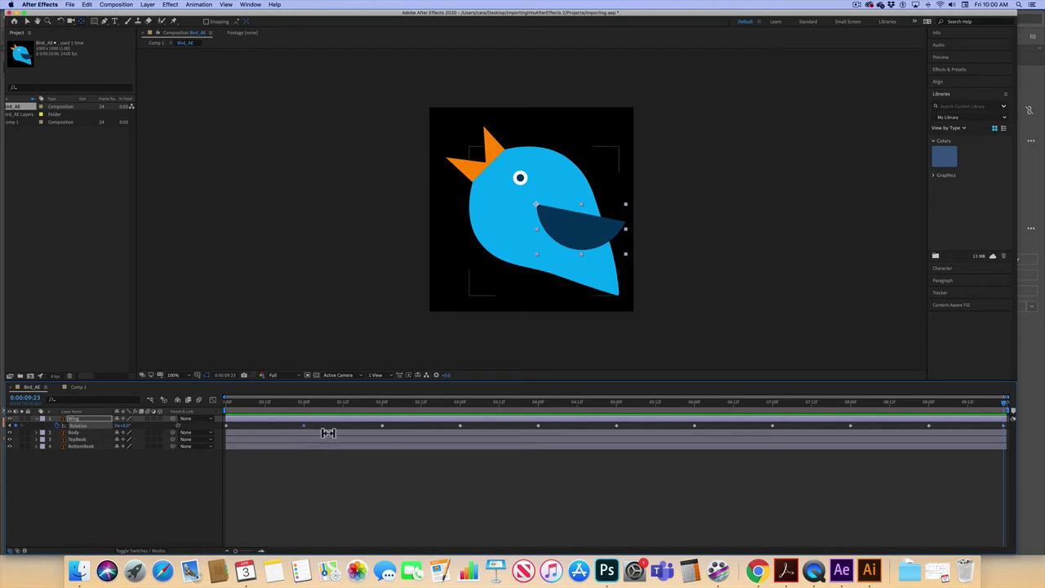
click(460, 425)
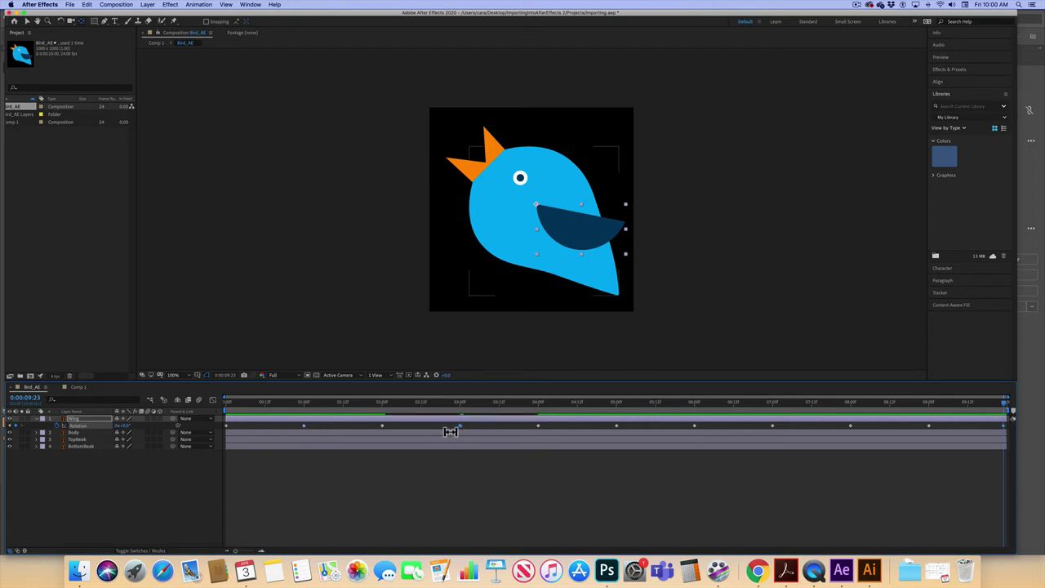
click(303, 425)
click(304, 401)
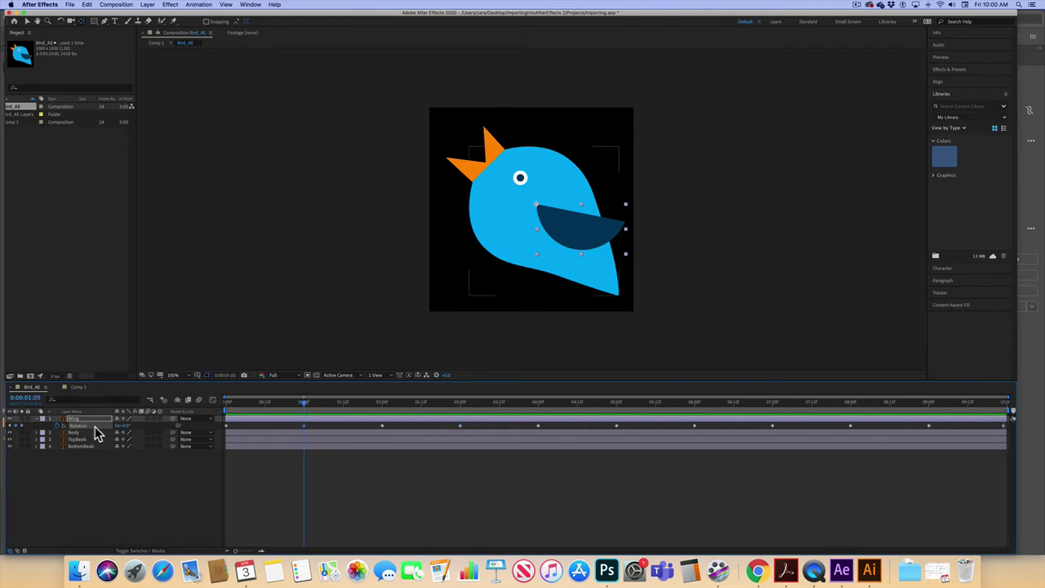
click(10, 426)
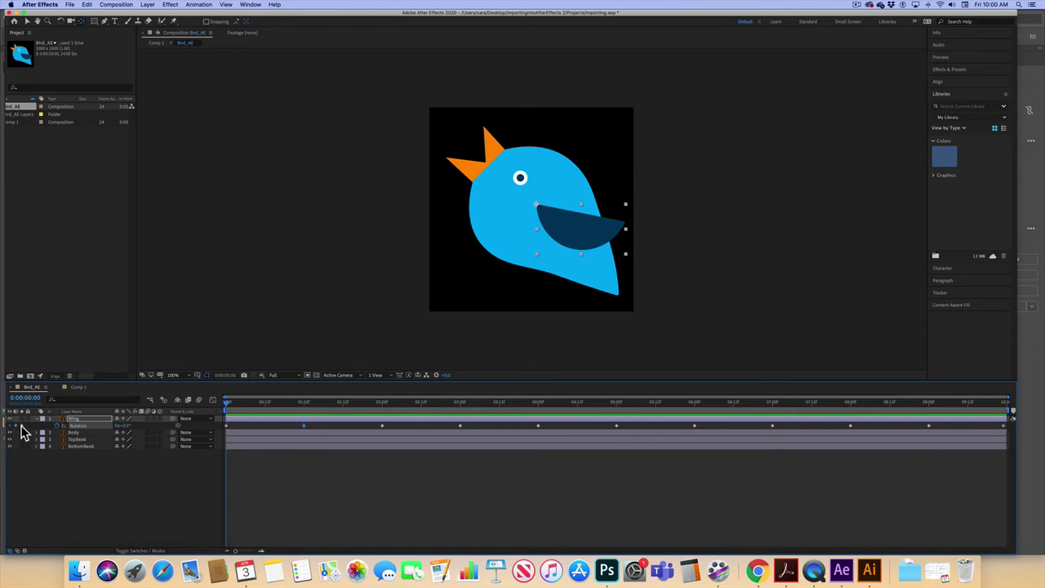
click(22, 426)
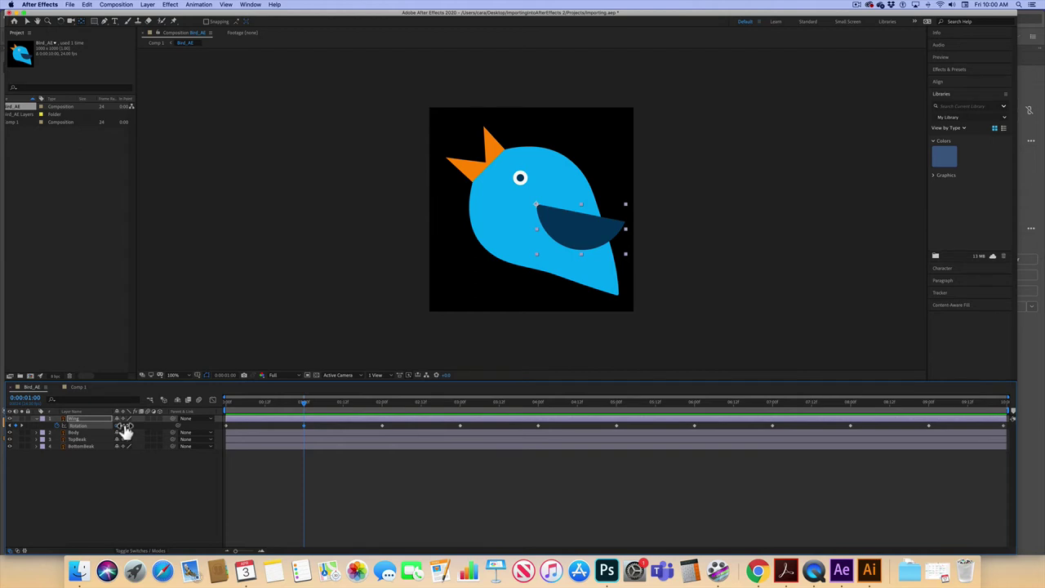
drag(124, 425, 140, 425)
Rotate the wing upward by about 20° at the 3-second keyframe and downward by about 34° at the 5-second keyframe
drag(306, 402, 463, 416)
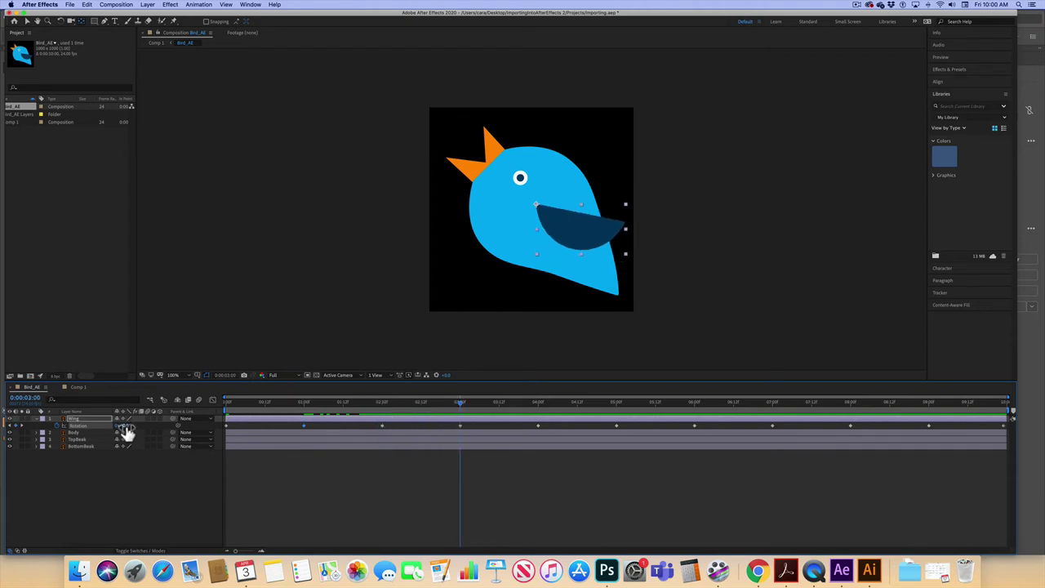
drag(126, 426, 119, 427)
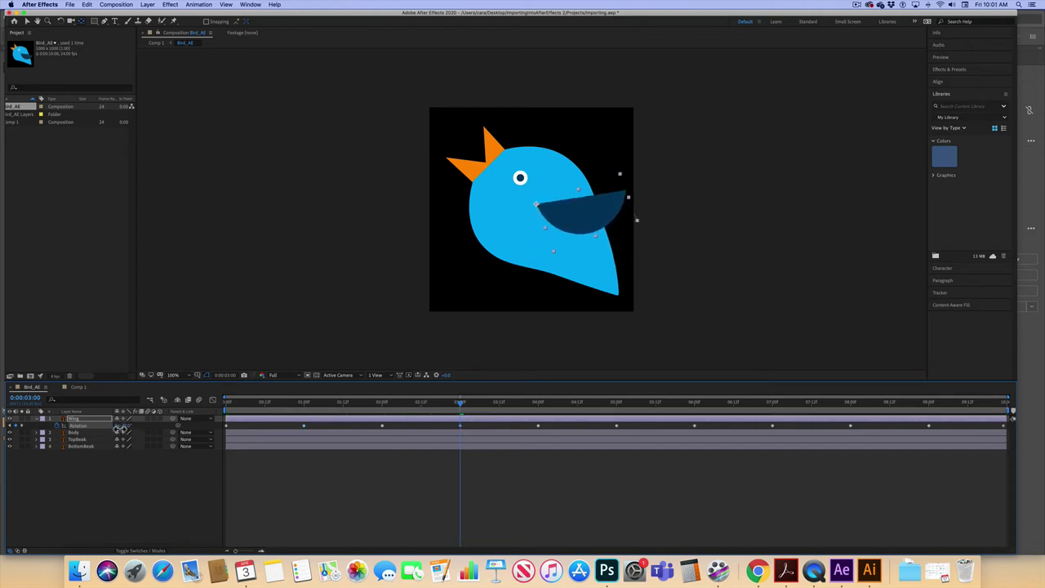
drag(462, 408, 539, 413)
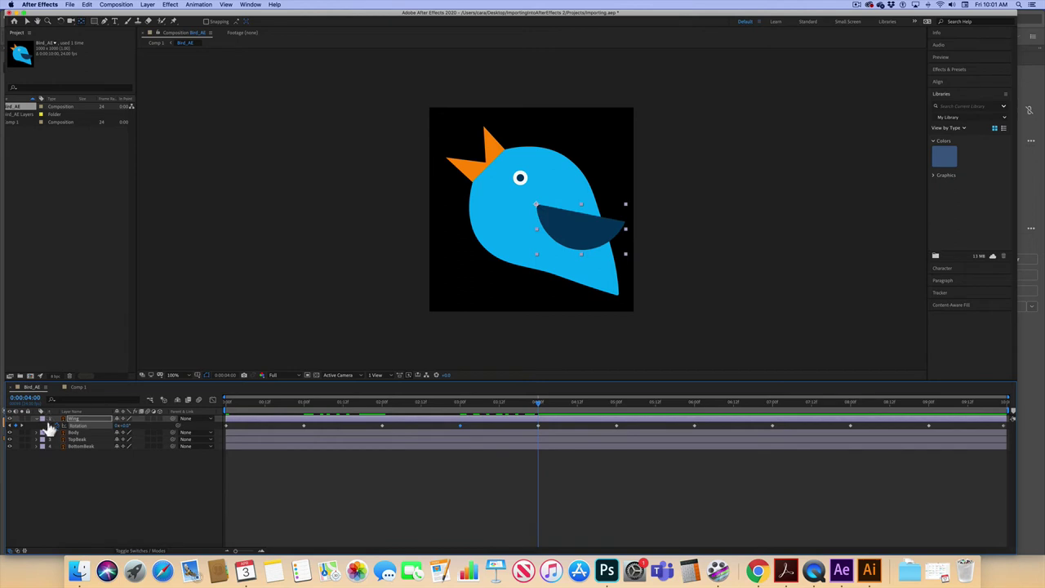
drag(539, 408, 616, 409)
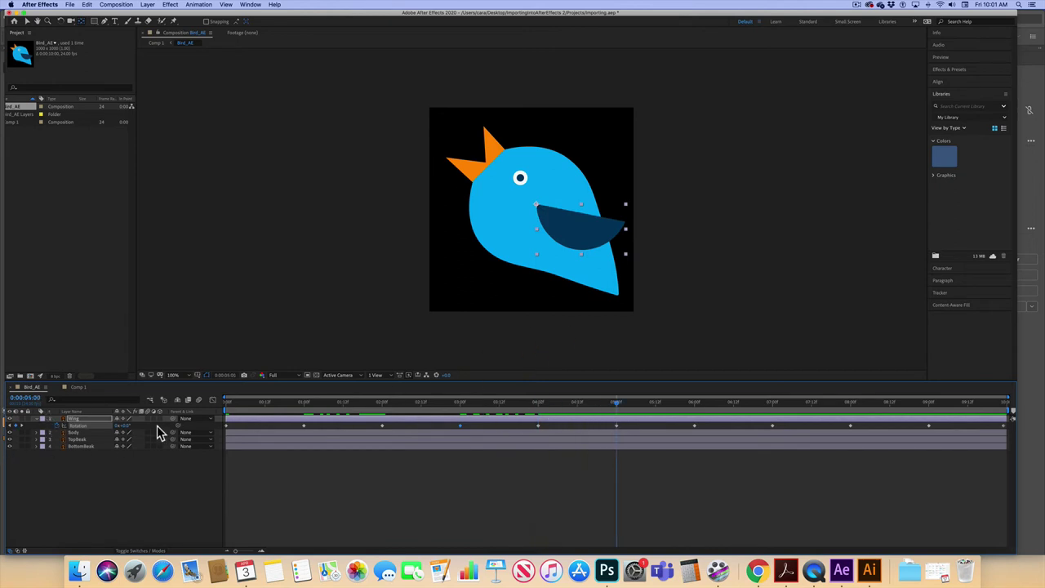
mouse_move(123, 426)
mouse_down()
mouse_move(150, 424)
mouse_move(140, 425)
mouse_up()
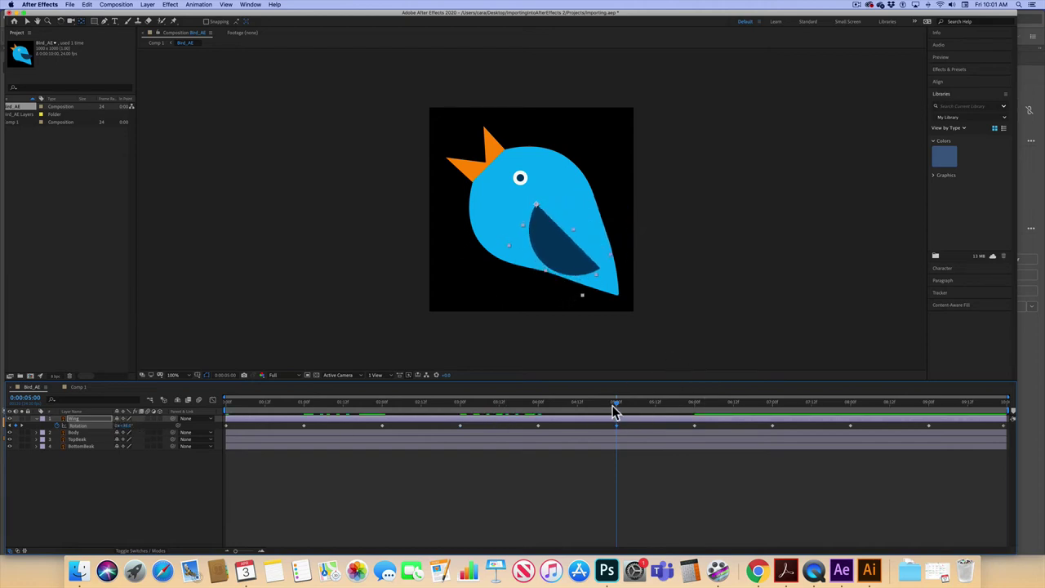
Rotate the wing upward by about 29° at the 7-second keyframe and downward by about 33° at the 9-second keyframe
drag(628, 411, 696, 411)
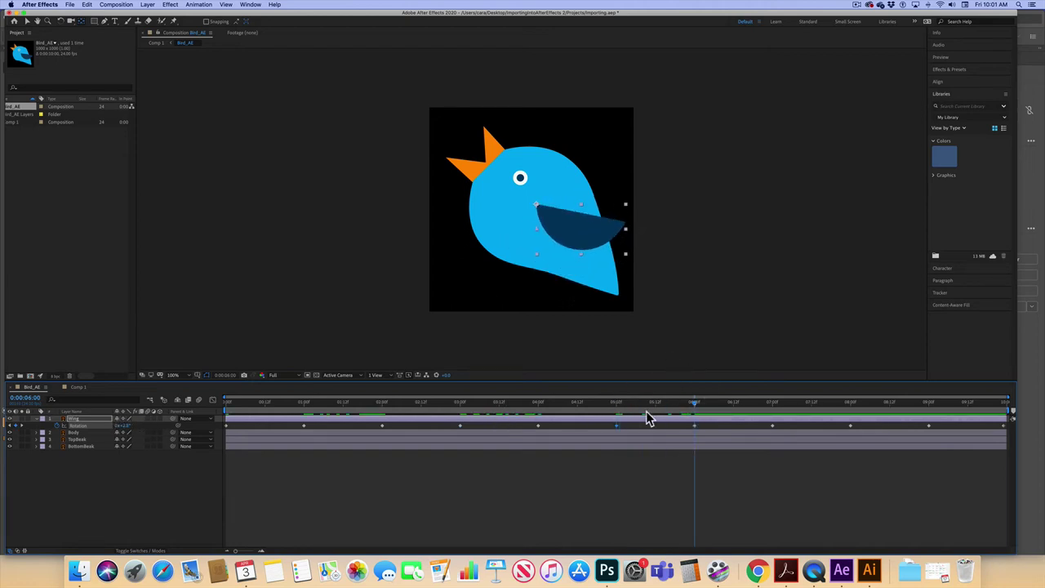
drag(694, 406, 773, 415)
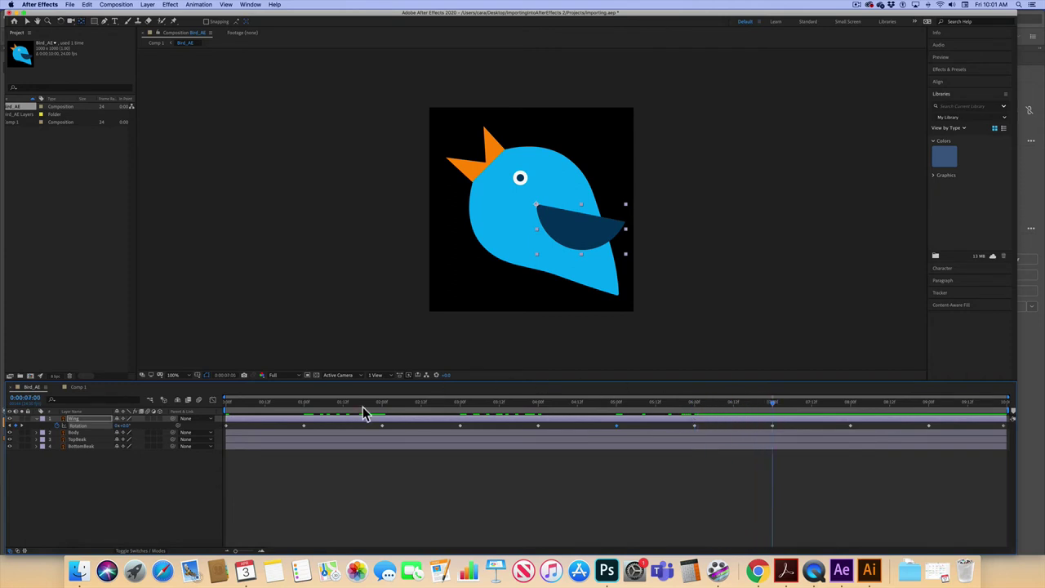
drag(118, 427, 113, 427)
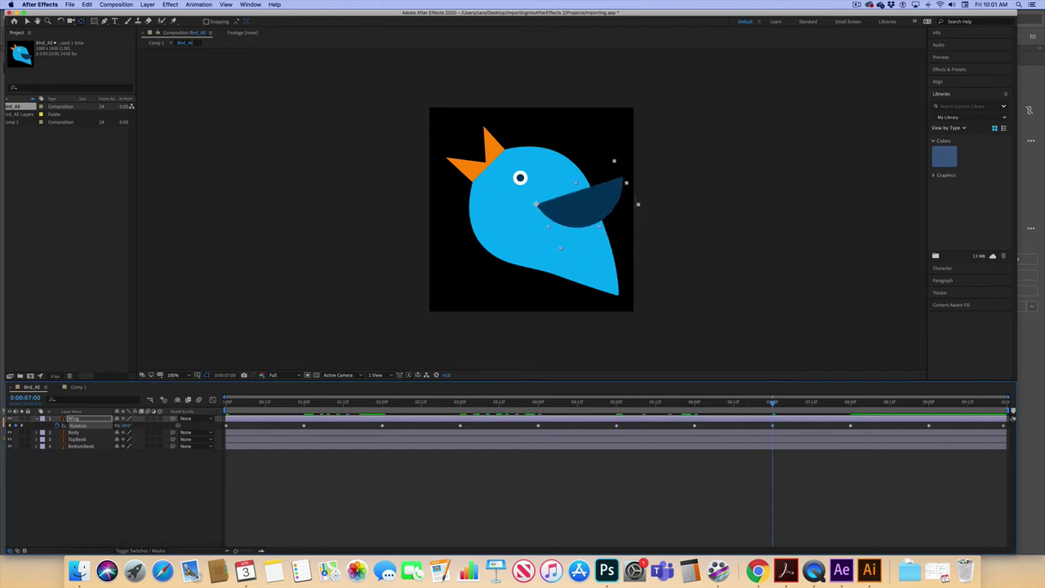
drag(775, 409, 931, 416)
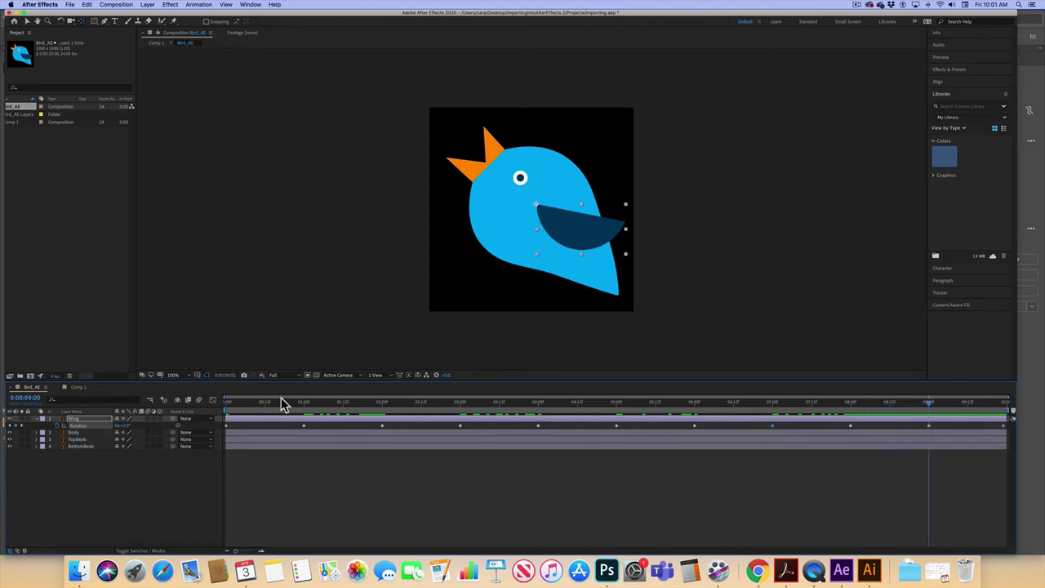
drag(129, 425, 140, 423)
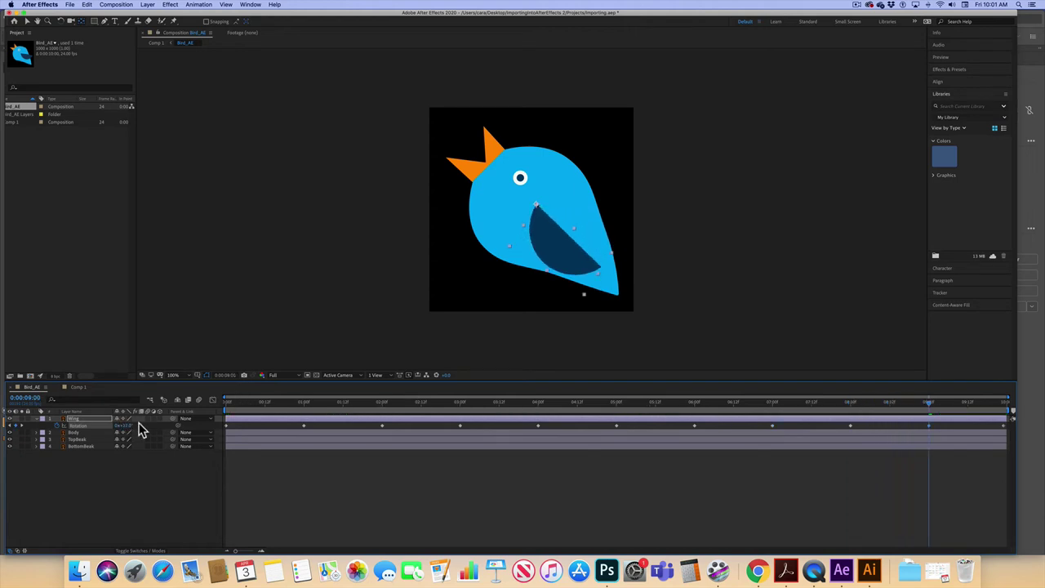
Preview the wing-flapping animation in the Bird_AE composition from the beginning
drag(917, 405, 127, 340)
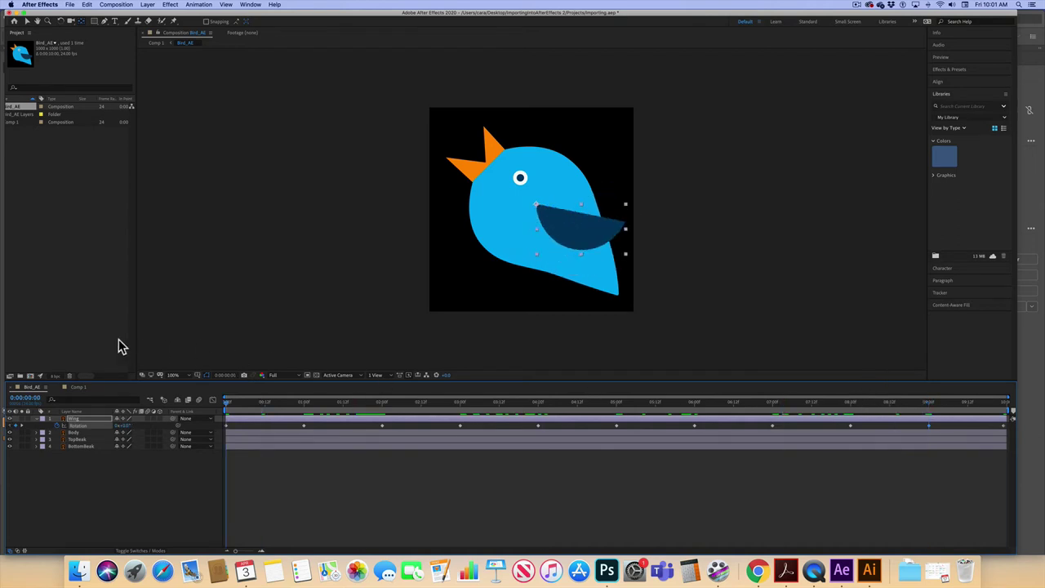
key(space)
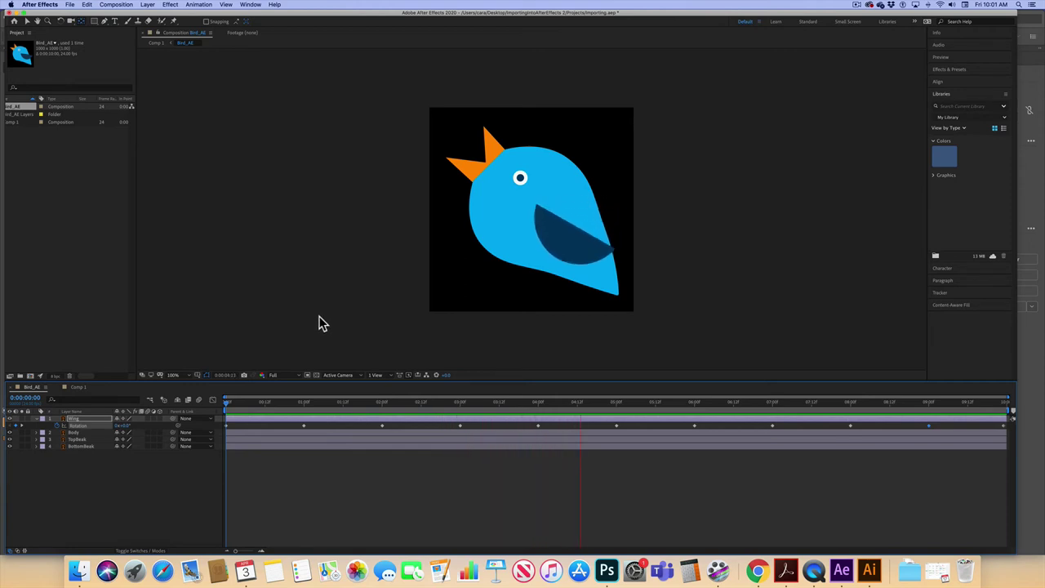
key(space)
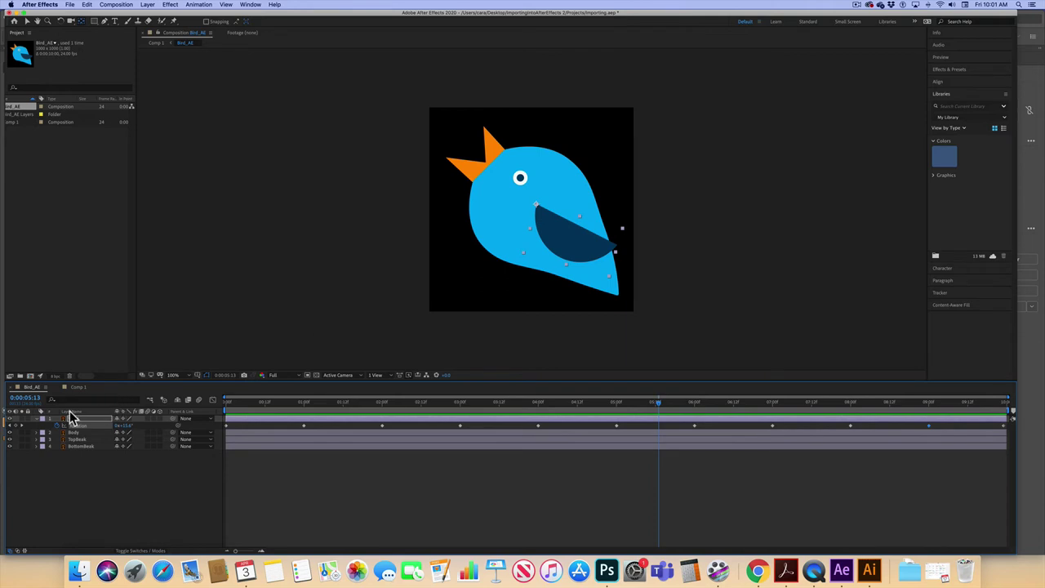
Collapse the Wing layer's keyframed properties and preview the nested bird in Comp 1 from the beginning
key(Return)
key(u)
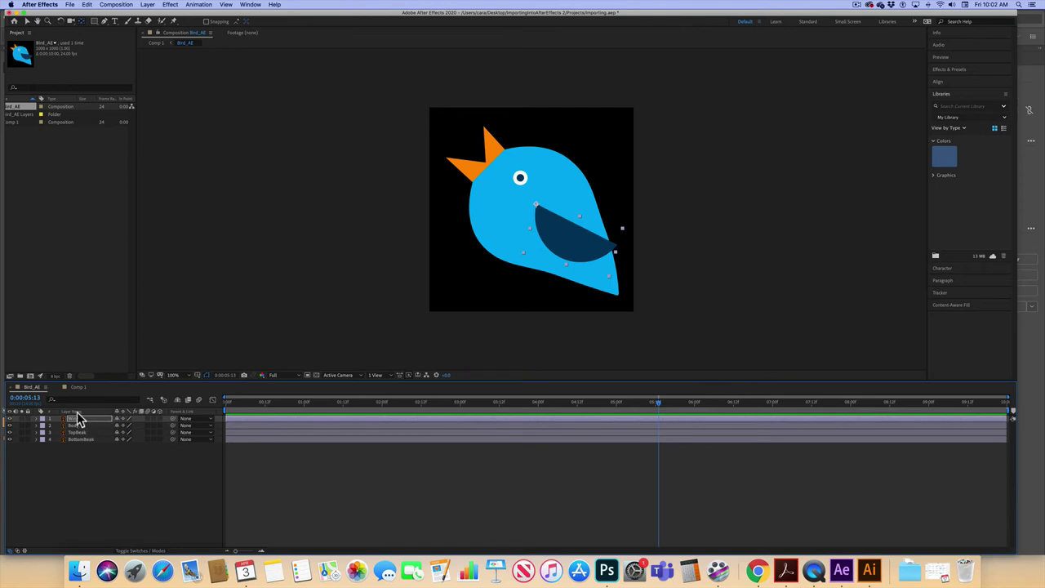
click(76, 388)
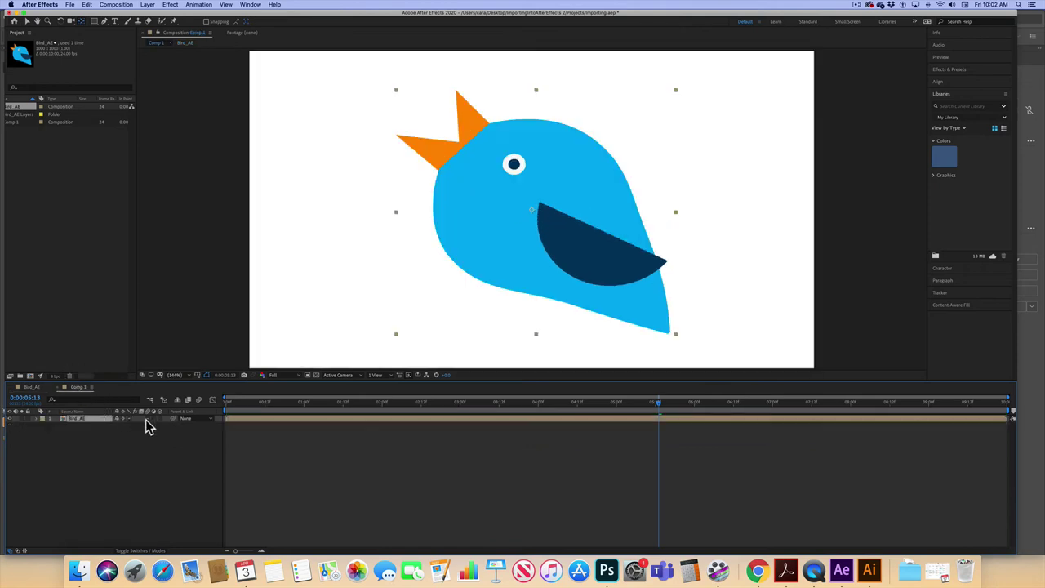
drag(245, 402, 211, 403)
key(space)
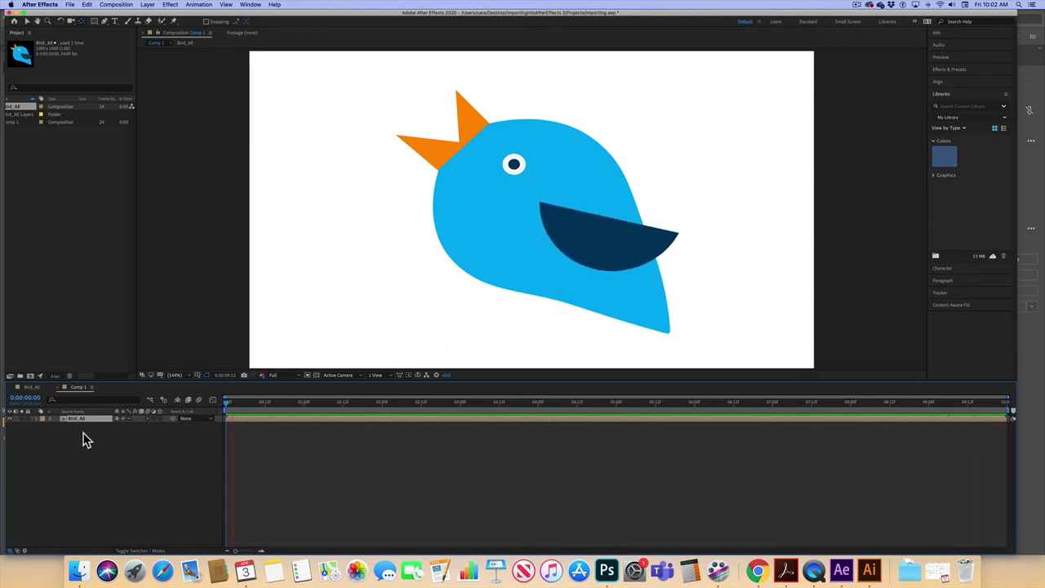
Return to the Bird_AE composition, set the time to 2 seconds and reveal the Rotation property of the TopBeak and BottomBeak layers
click(31, 388)
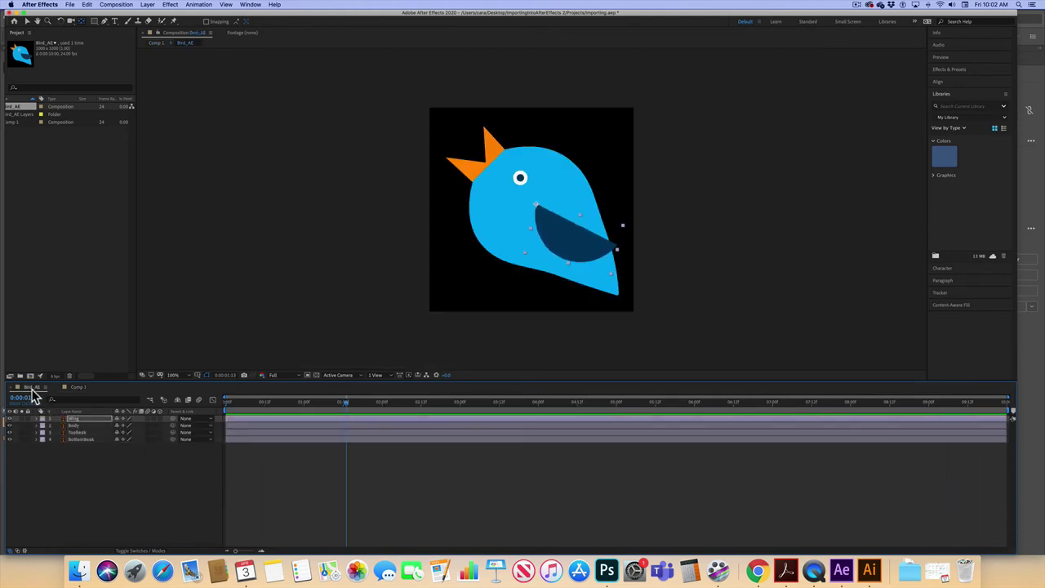
drag(346, 407, 616, 400)
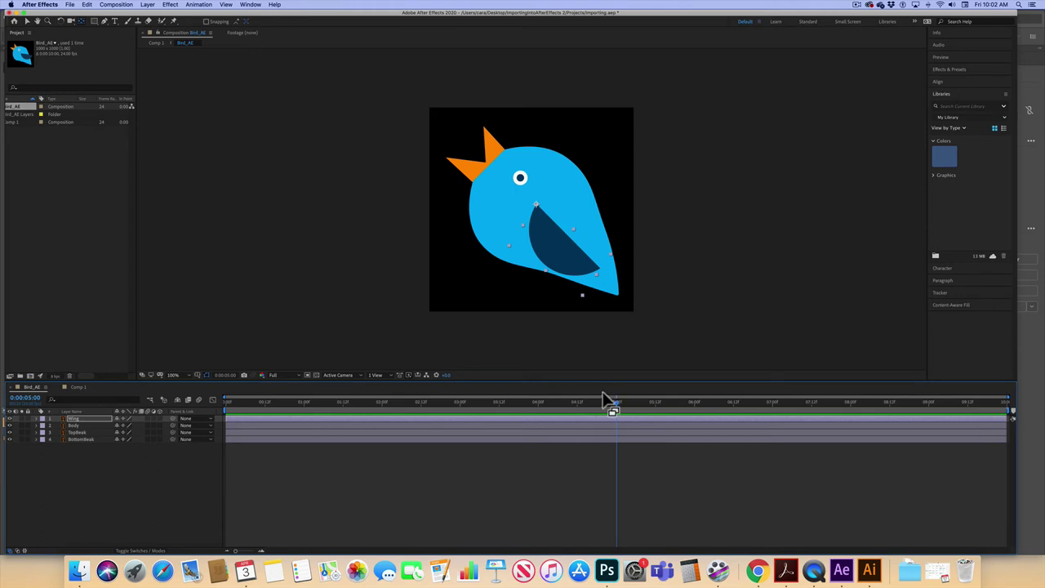
drag(616, 408, 385, 406)
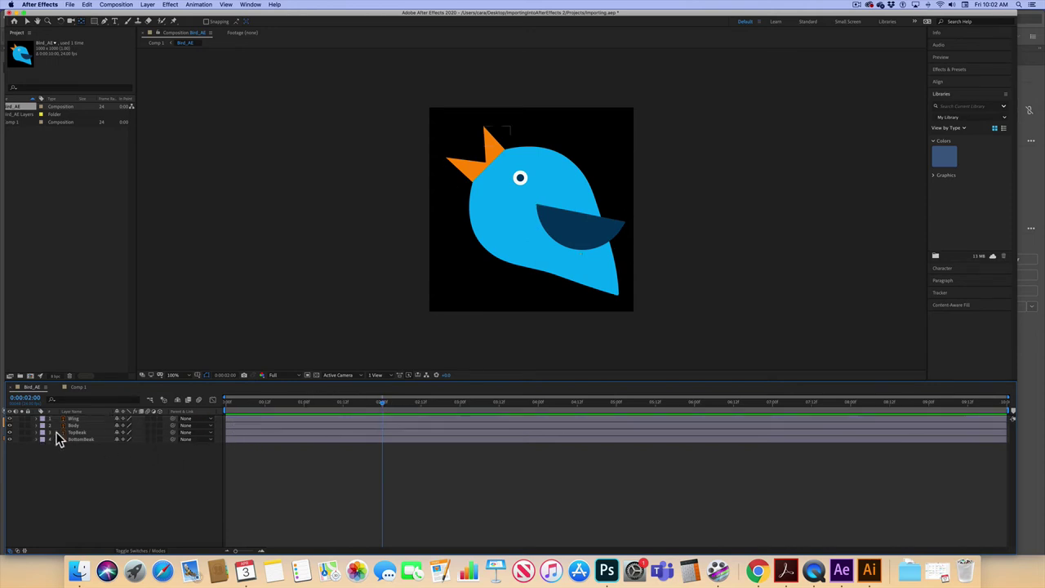
click(75, 433)
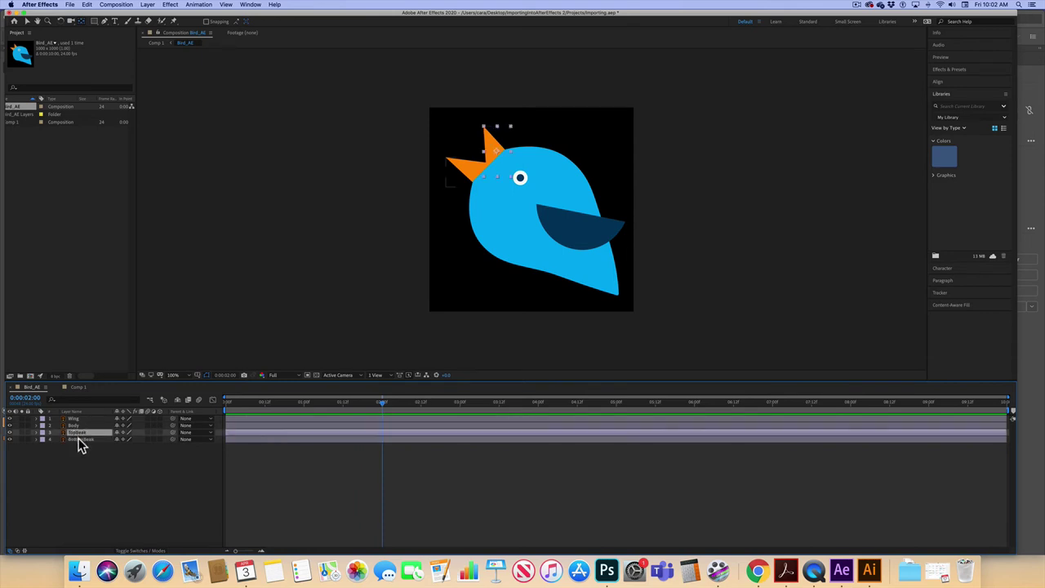
shift+click(86, 440)
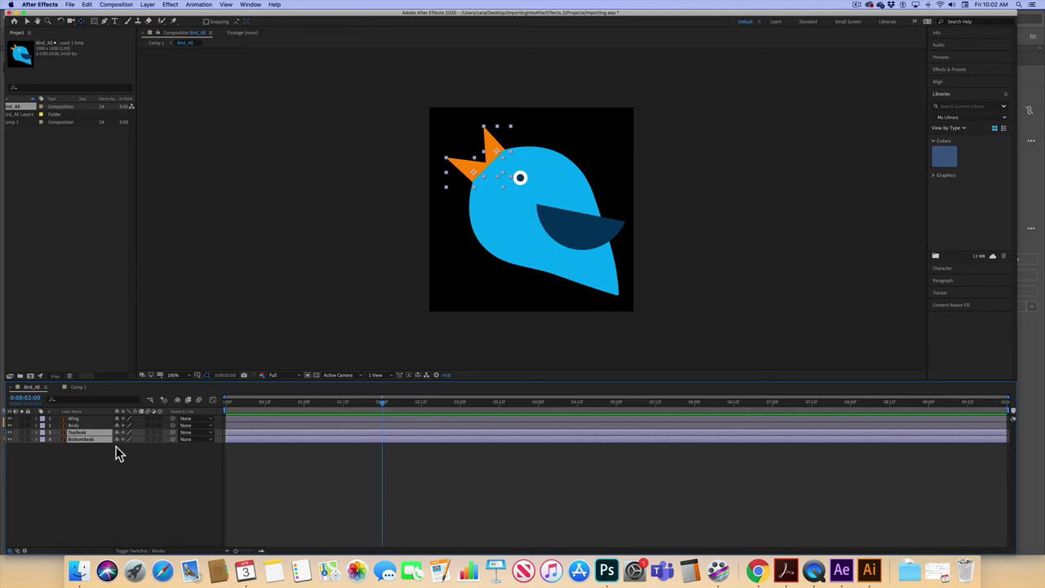
key(r)
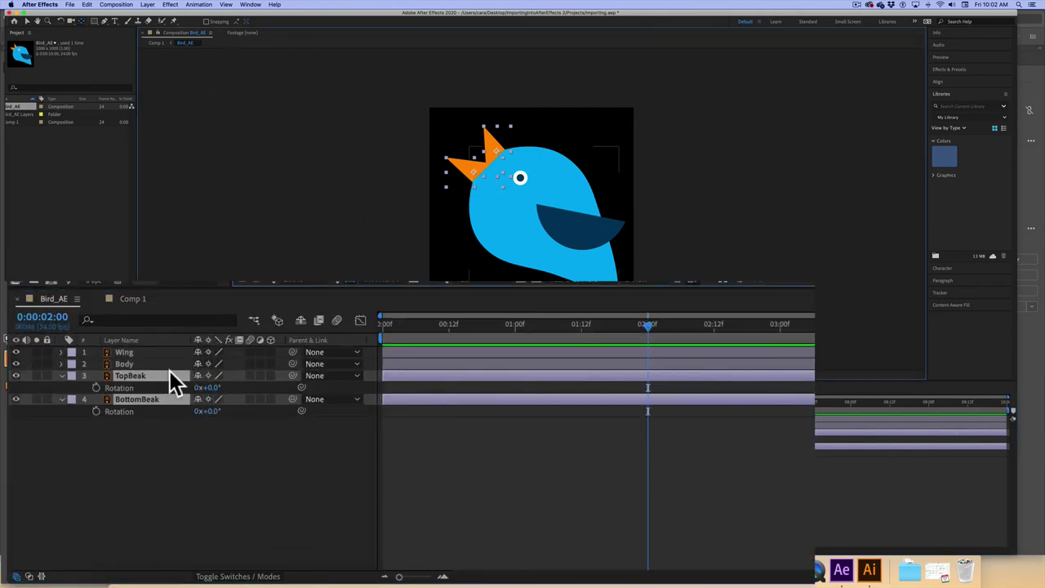
Move only the TopBeak layer's anchor point from its centre to the hinge where the two beak halves meet
click(163, 475)
click(128, 377)
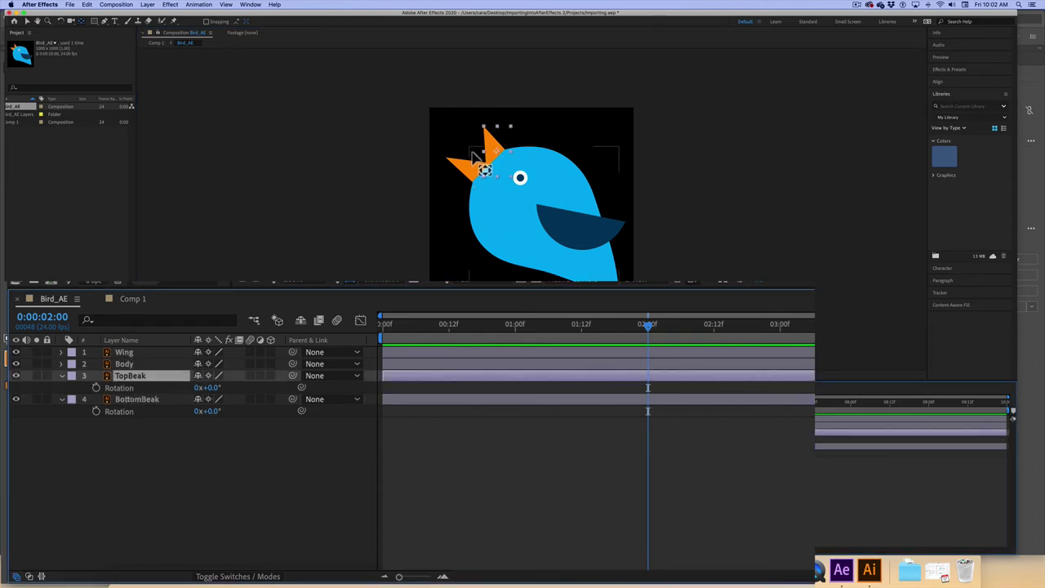
drag(499, 154, 487, 170)
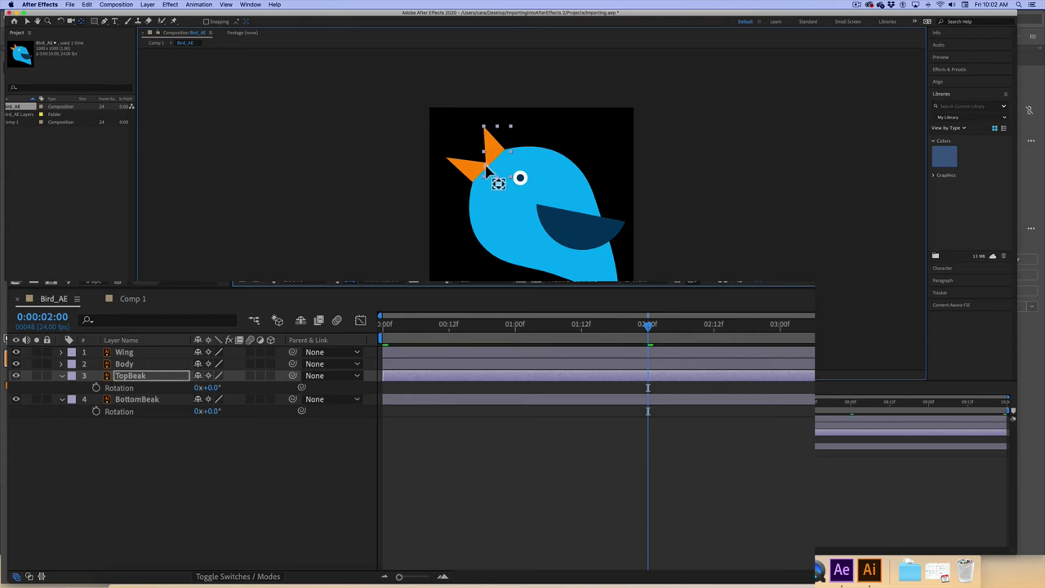
Move the BottomBeak layer's anchor point to the beak hinge and start Rotation keyframes at 2 seconds for both beak layers
click(138, 399)
drag(474, 170, 489, 166)
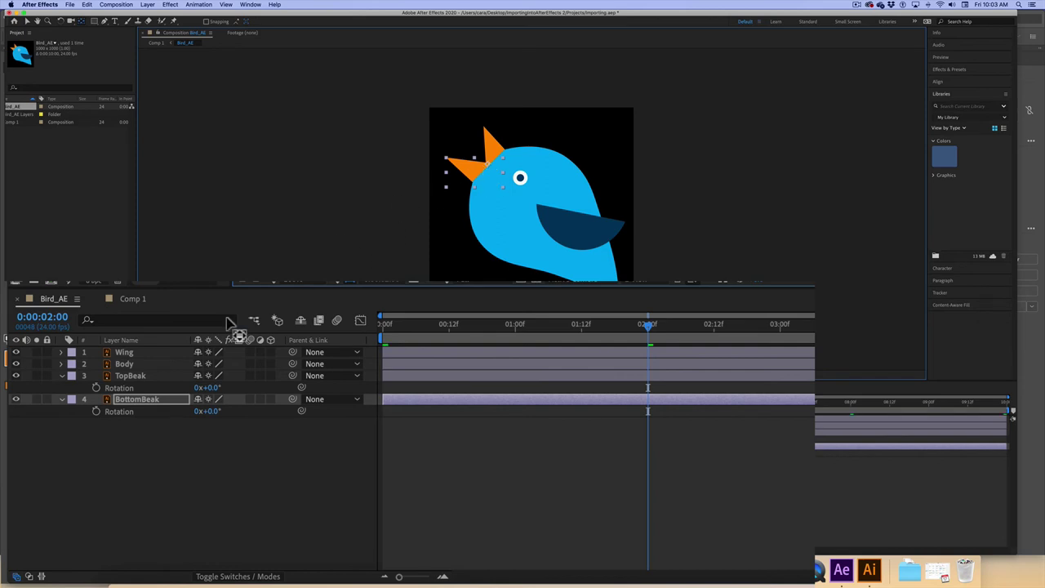
click(96, 388)
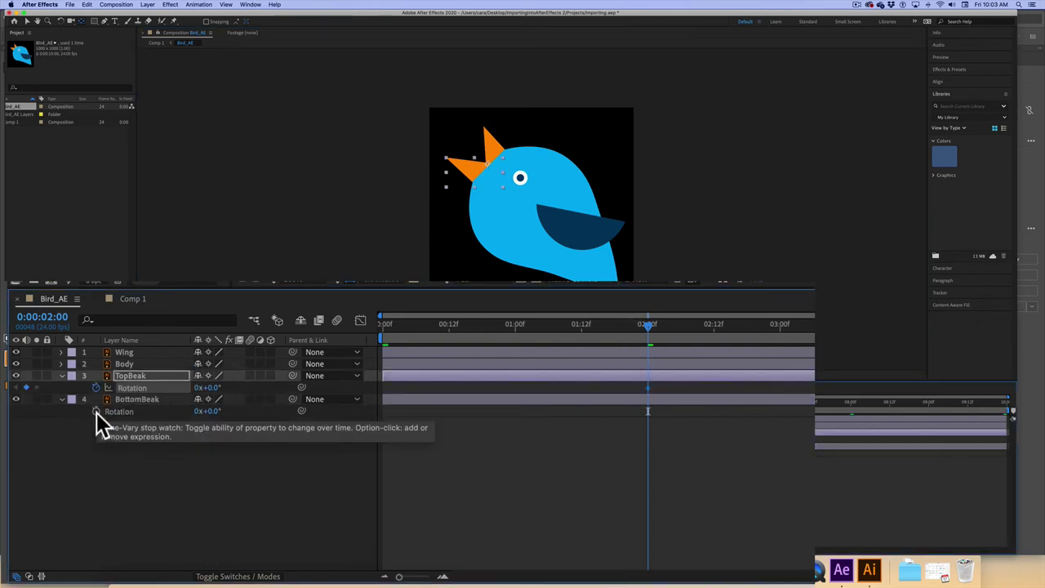
click(96, 411)
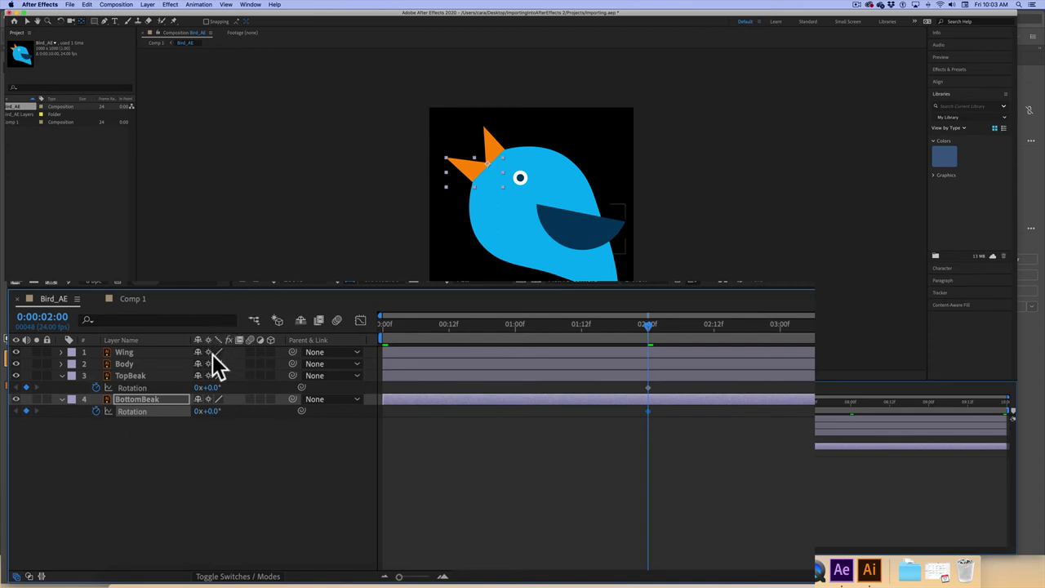
Set the 2-second Rotation keyframes to -16° for the TopBeak layer and +15° for the BottomBeak layer
drag(144, 375, 261, 367)
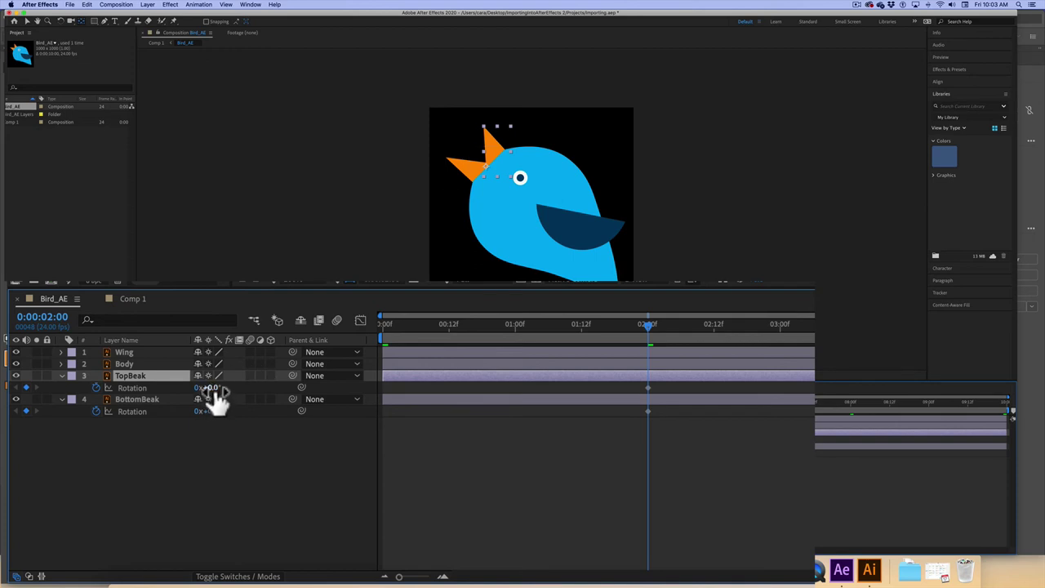
drag(211, 389, 201, 389)
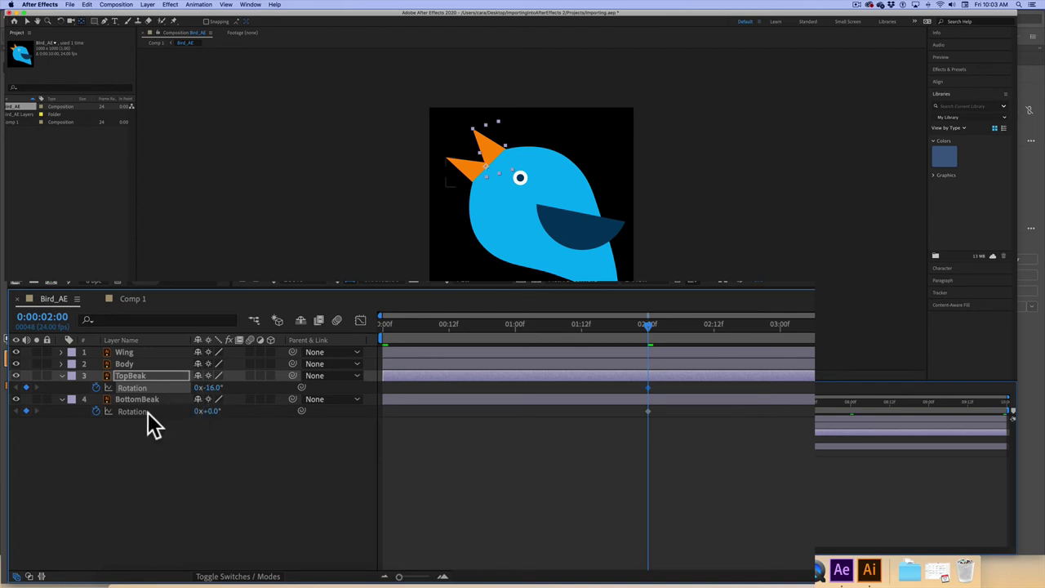
drag(210, 411, 223, 421)
Add Rotation keyframes at 0:00:02:12 for both beak layers, with TopBeak at +9° and BottomBeak at about -8°
click(654, 326)
drag(655, 324, 714, 325)
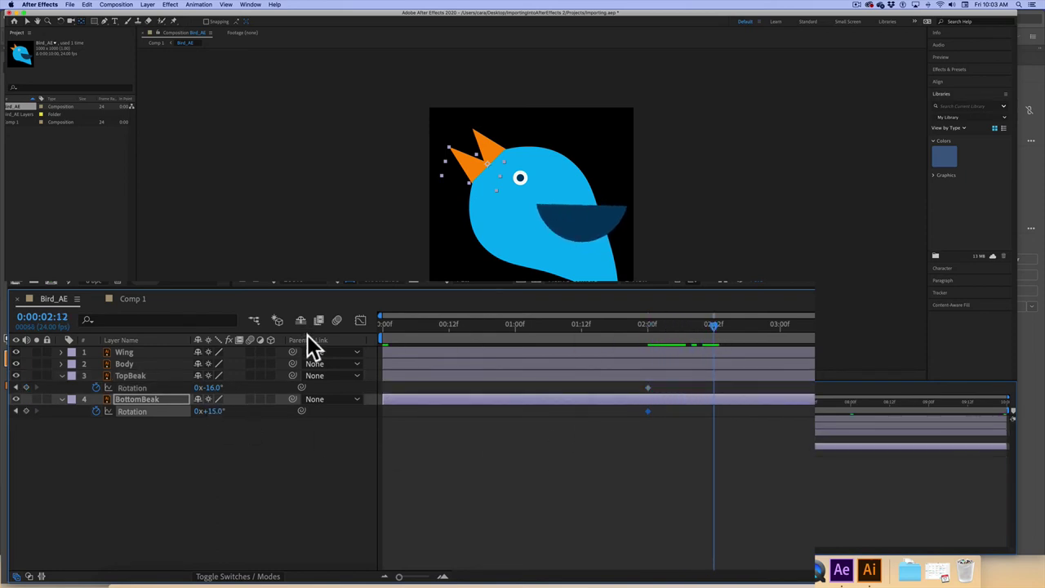
click(26, 387)
click(26, 411)
drag(212, 387, 204, 411)
click(221, 412)
At 3 seconds, set TopBeak's Rotation to -14° and BottomBeak's to about +11°, and preview the beak motion
drag(714, 326, 461, 411)
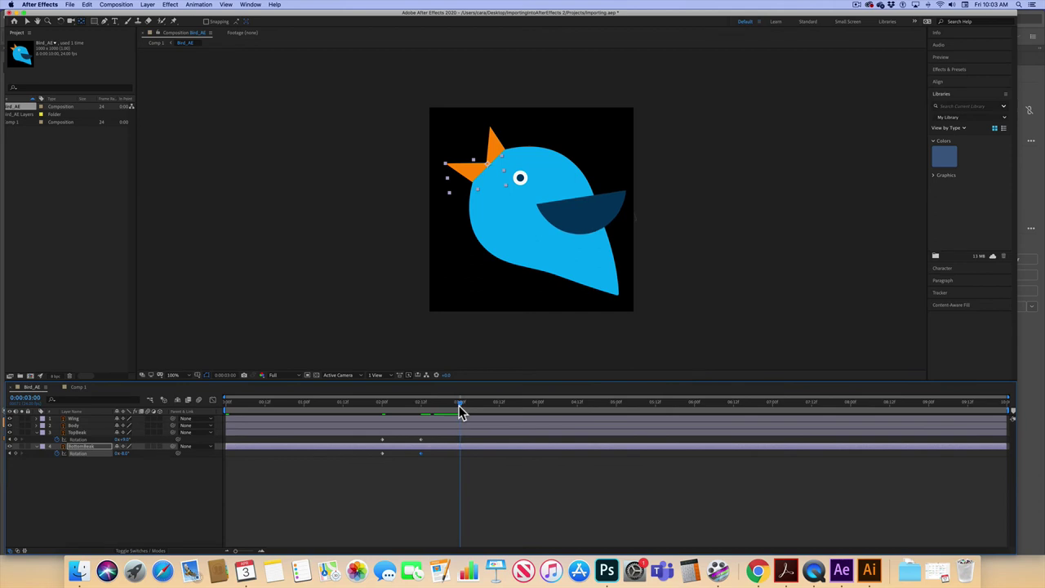
drag(124, 441, 117, 443)
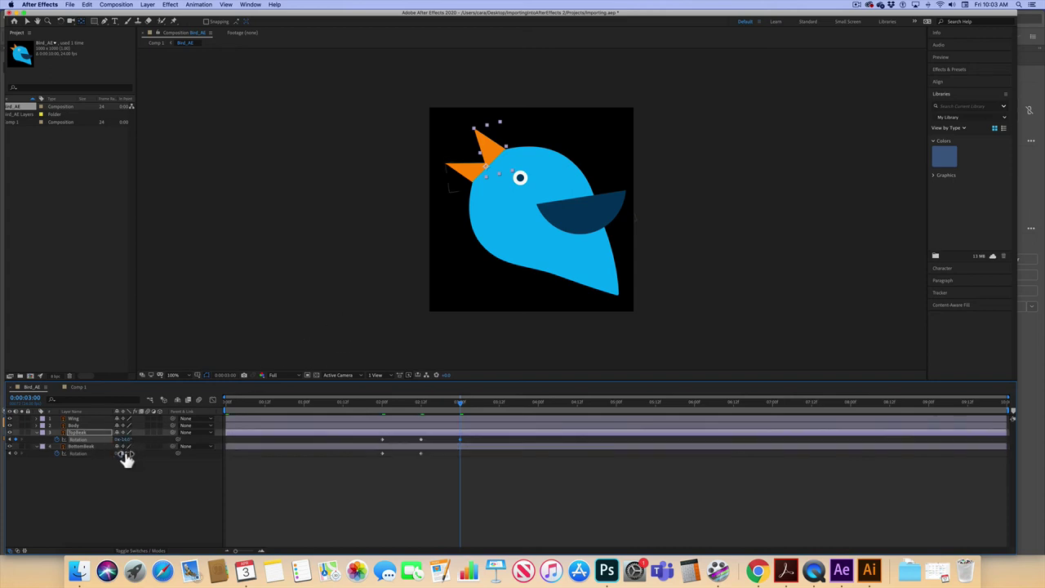
drag(125, 454, 132, 453)
drag(462, 409, 365, 402)
key(space)
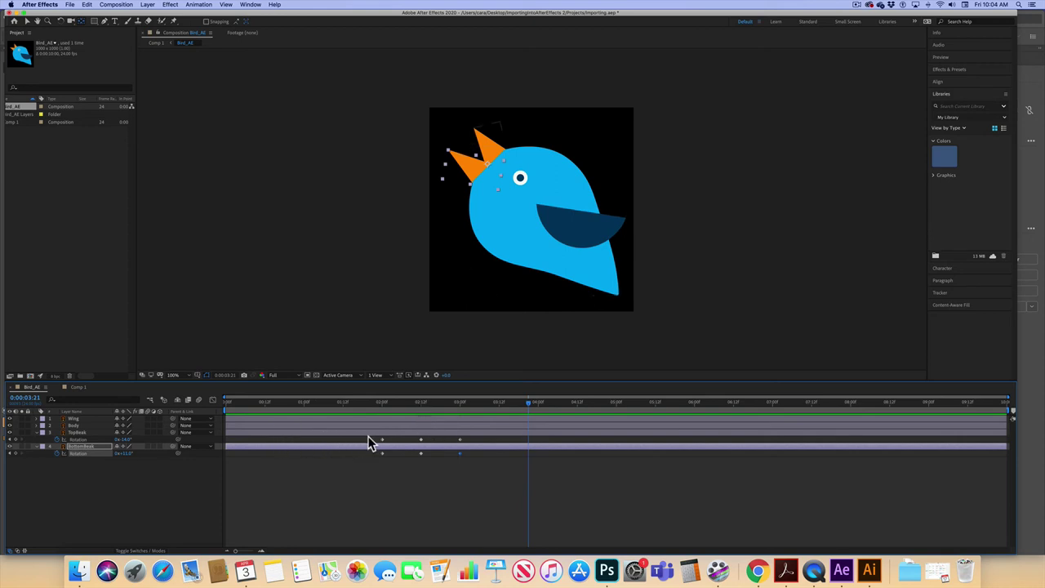
Copy the TopBeak layer's three Rotation keyframes and paste them at 5 seconds and at 8 seconds
drag(373, 438, 469, 441)
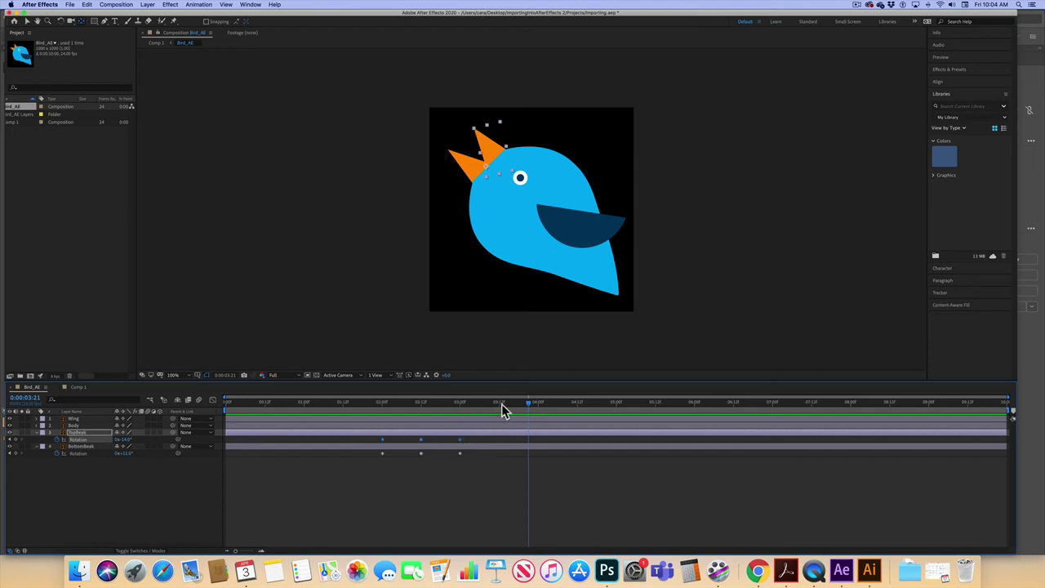
drag(373, 438, 477, 447)
drag(527, 403, 617, 409)
key(super+v)
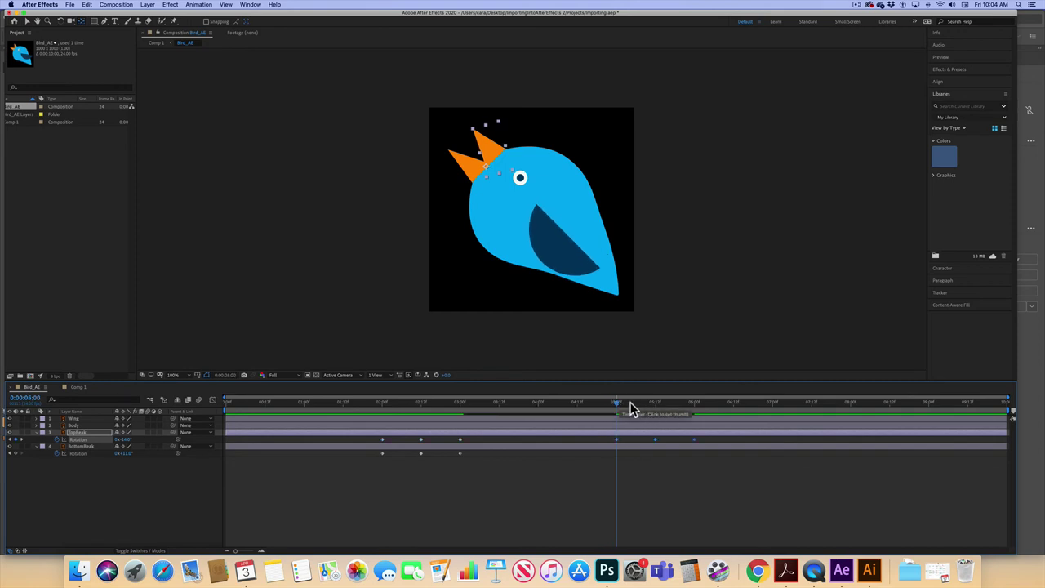
drag(615, 408, 851, 404)
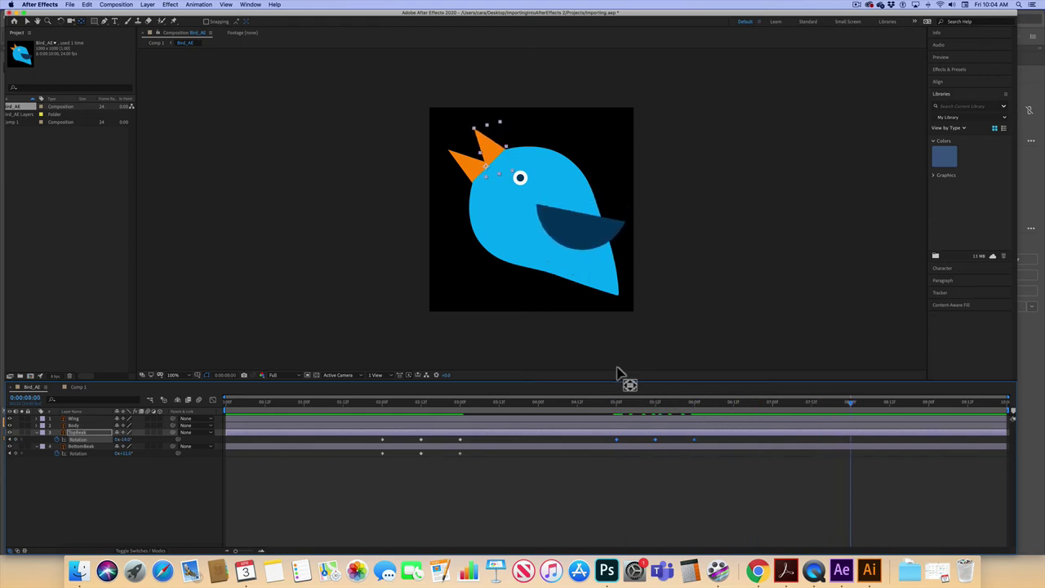
key(super+v)
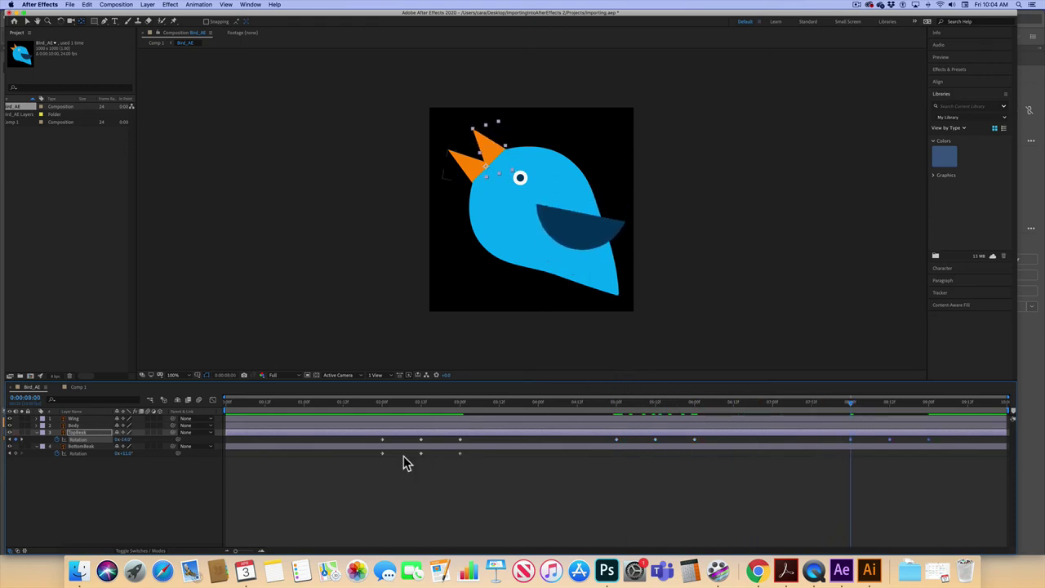
Copy the BottomBeak layer's three Rotation keyframes and paste them at 5 seconds and at 8 seconds
drag(369, 455, 474, 476)
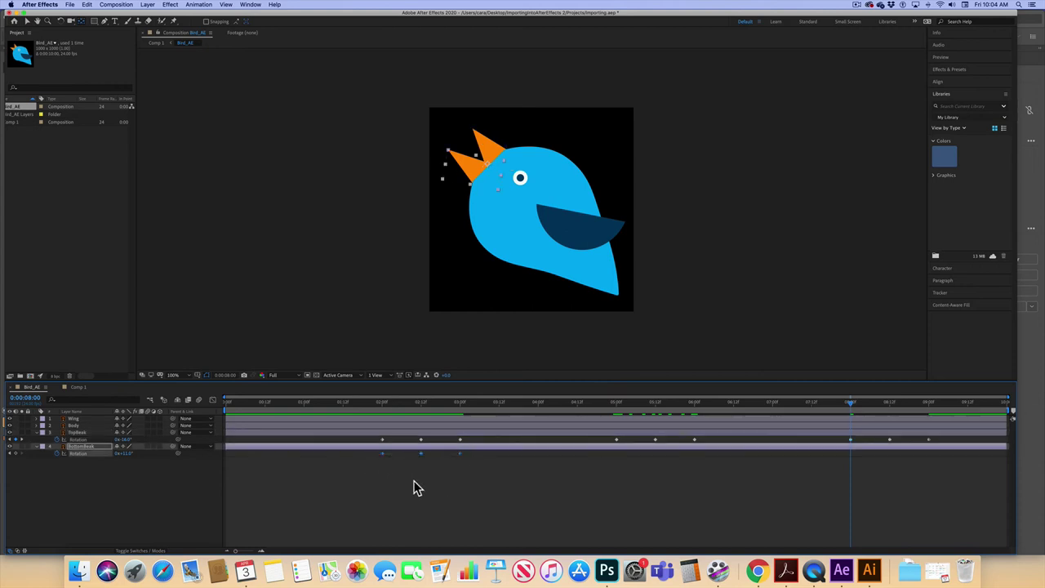
click(615, 403)
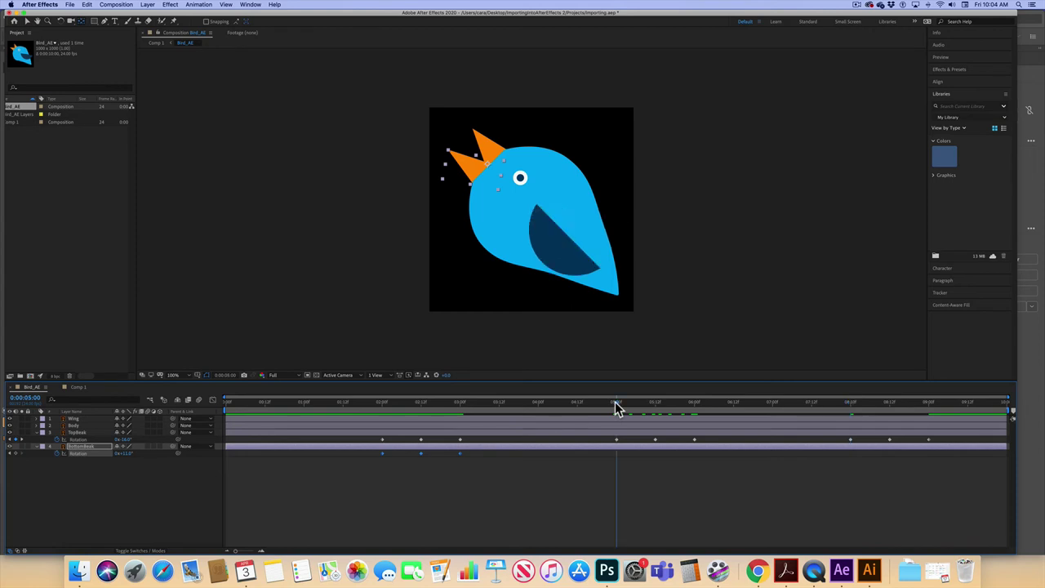
key(super+v)
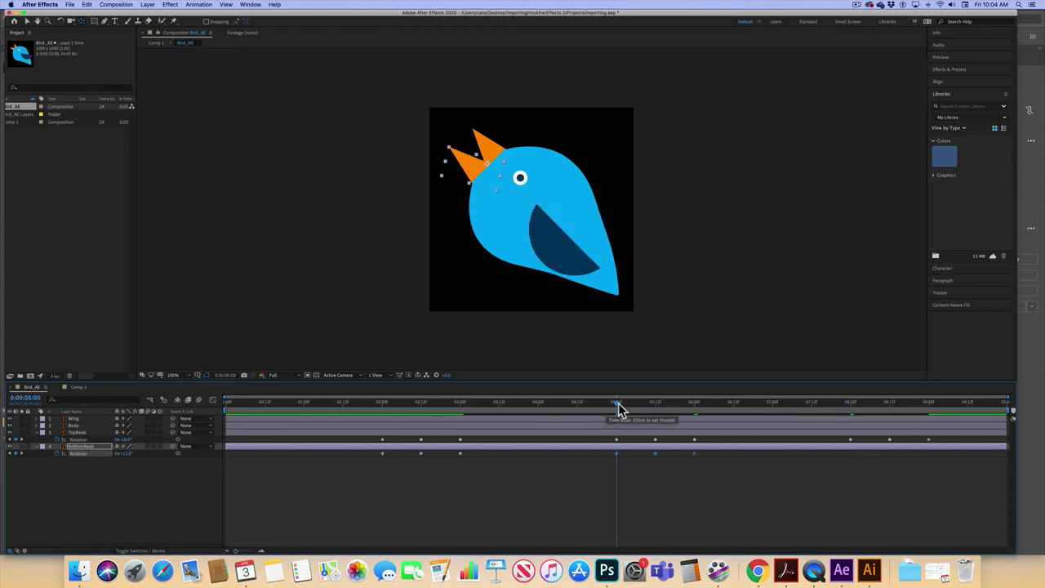
drag(617, 405, 852, 407)
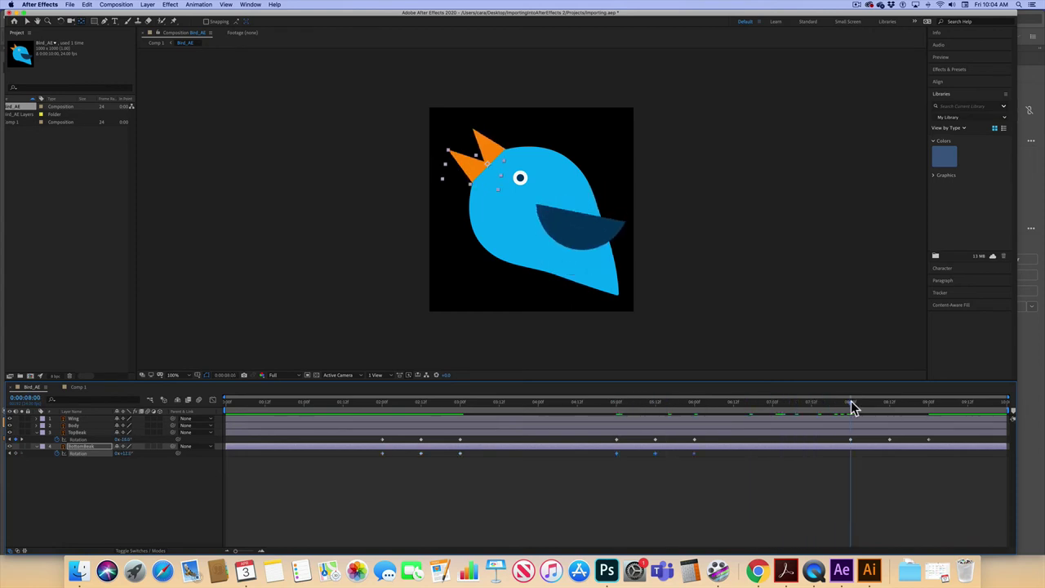
key(super+v)
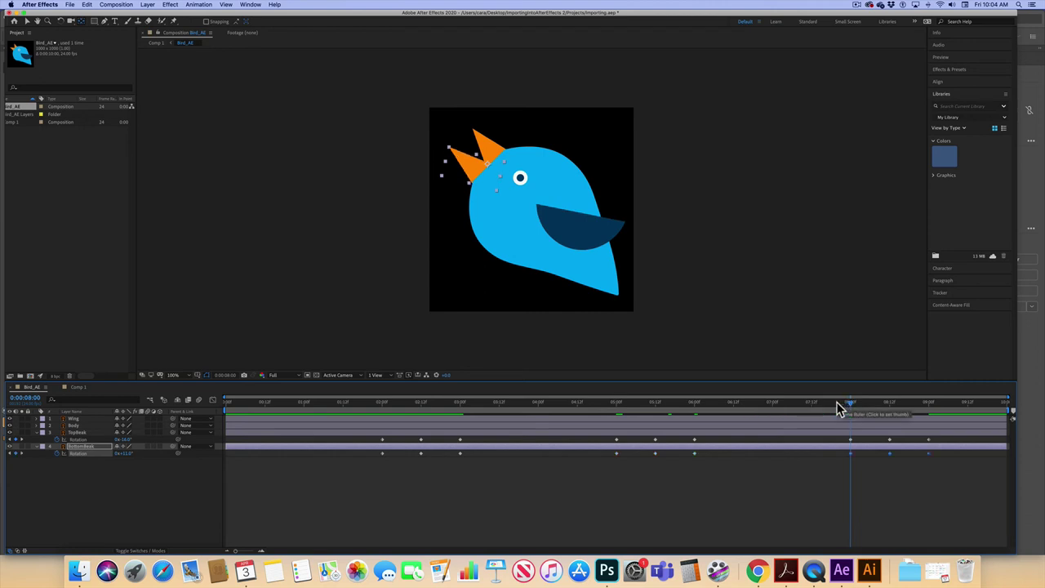
Preview the beak and wing animation from the beginning in the Bird_AE composition and in Comp 1
key(Home)
key(space)
key(space)
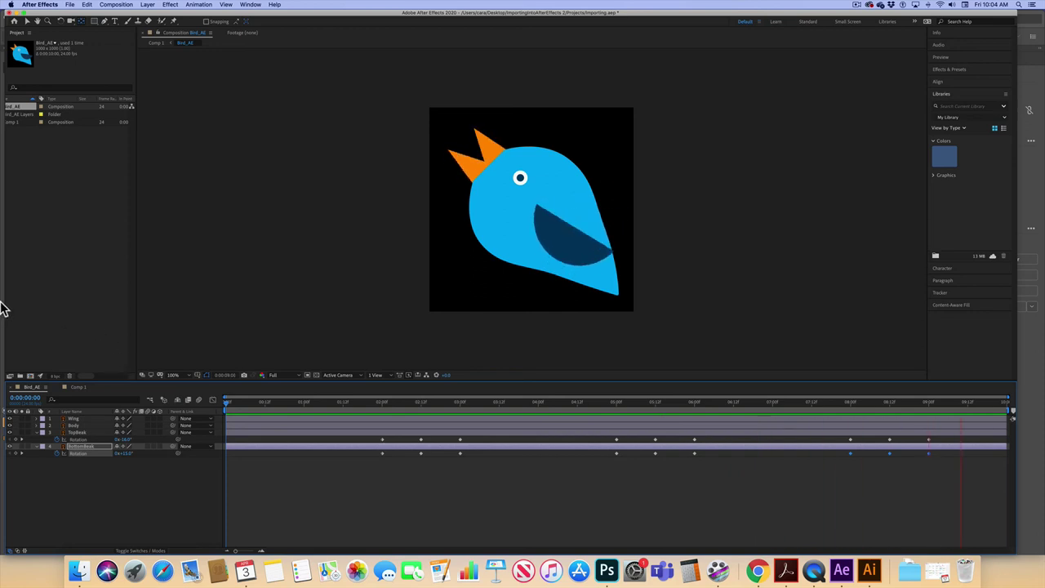
click(78, 386)
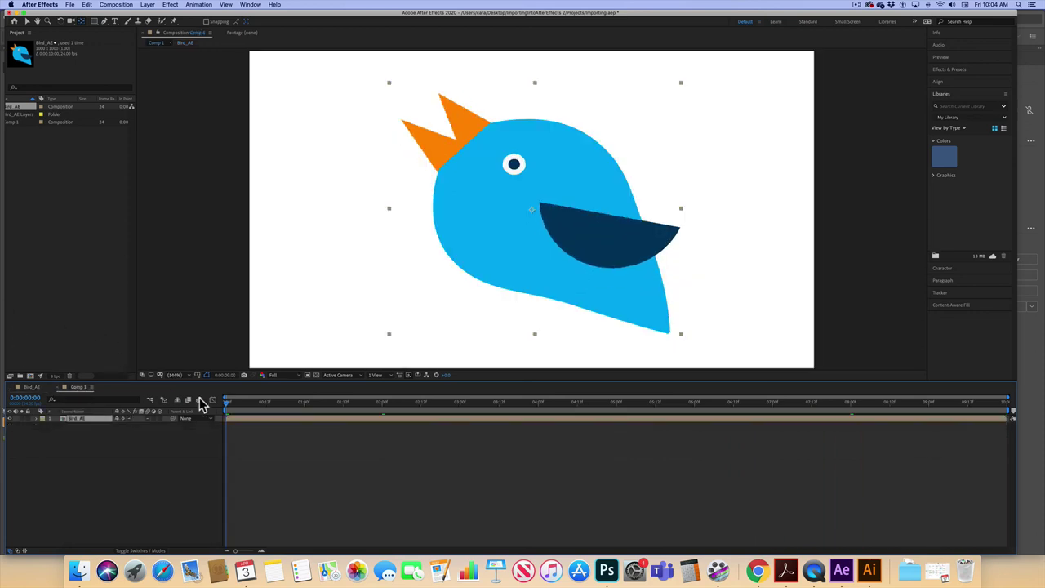
key(space)
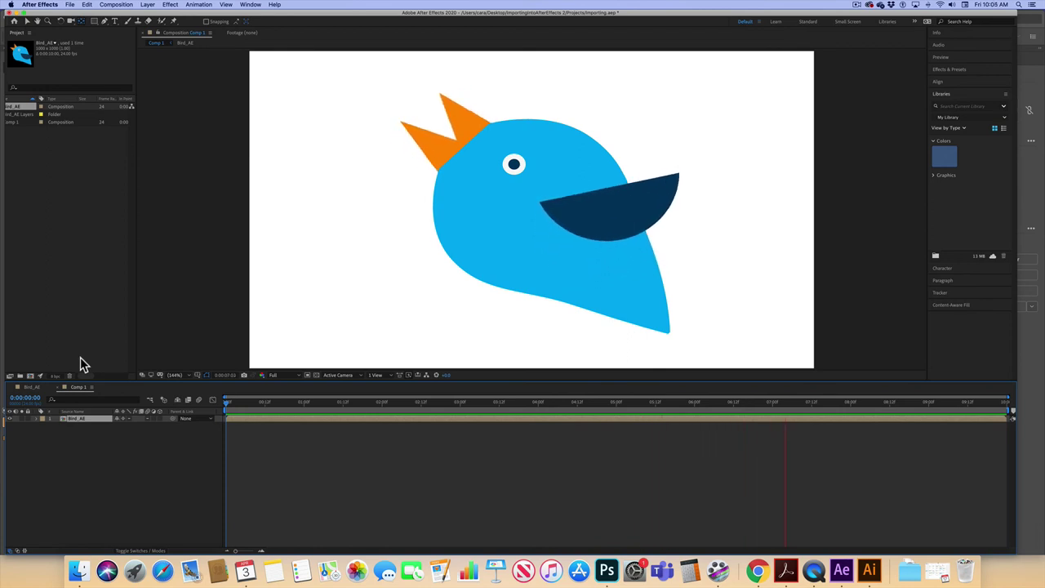
key(space)
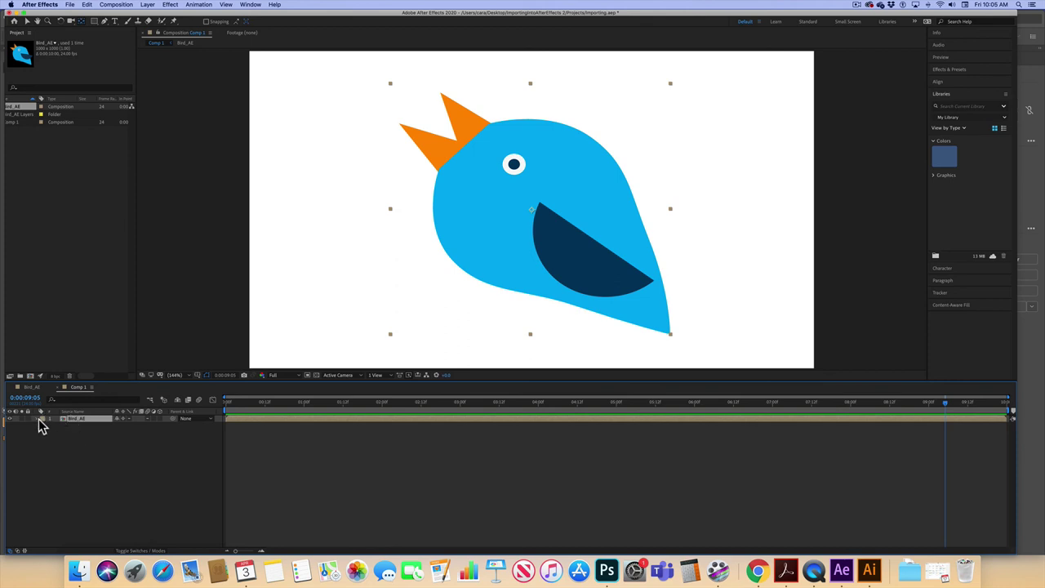
In Comp 1, scale the Bird_AE layer down to 16% and rotate it counterclockwise until the beak points horizontally left
click(82, 424)
key(s)
drag(126, 431, 95, 424)
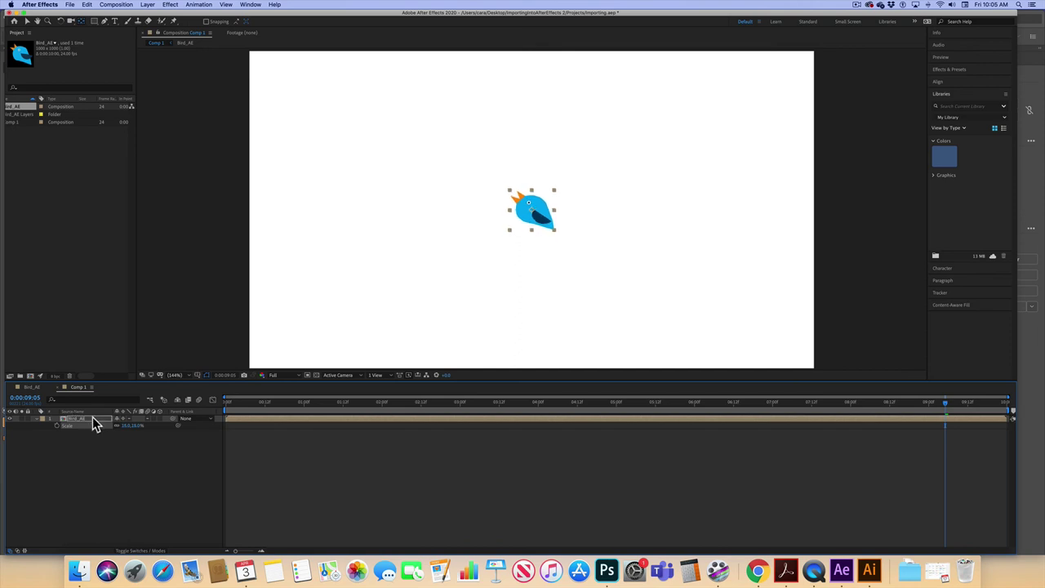
key(r)
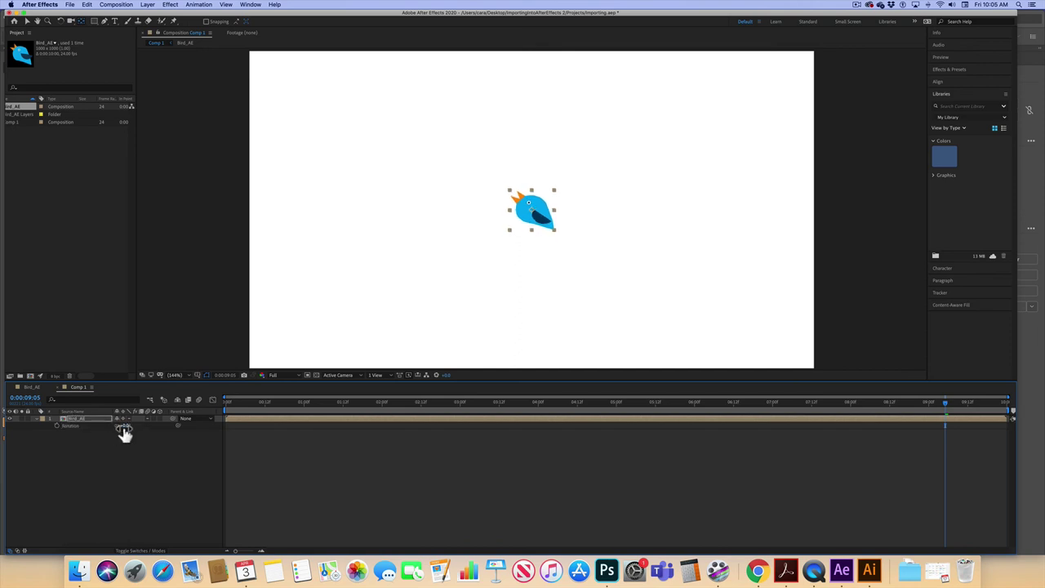
click(60, 21)
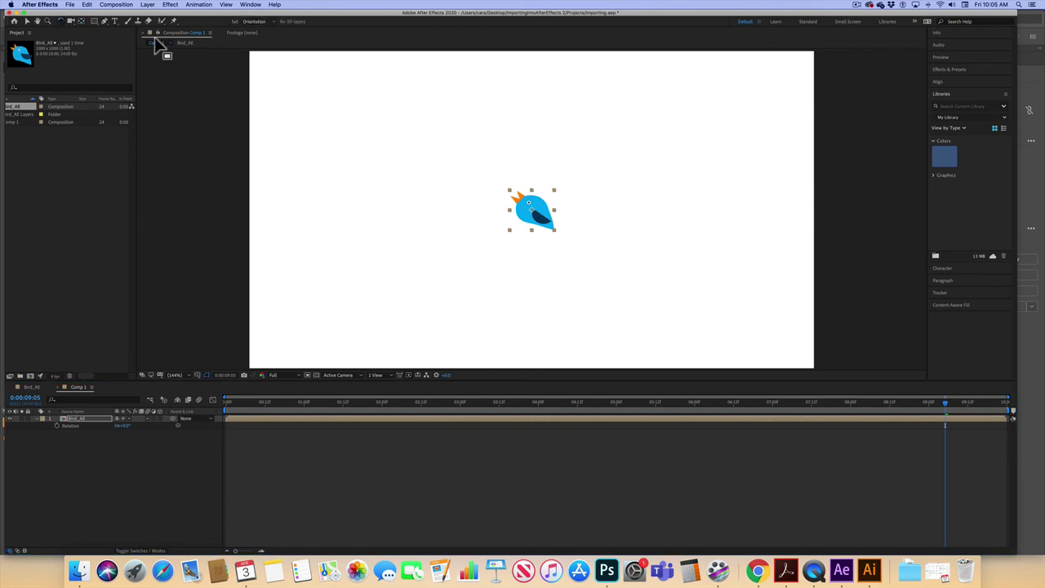
drag(553, 191, 537, 177)
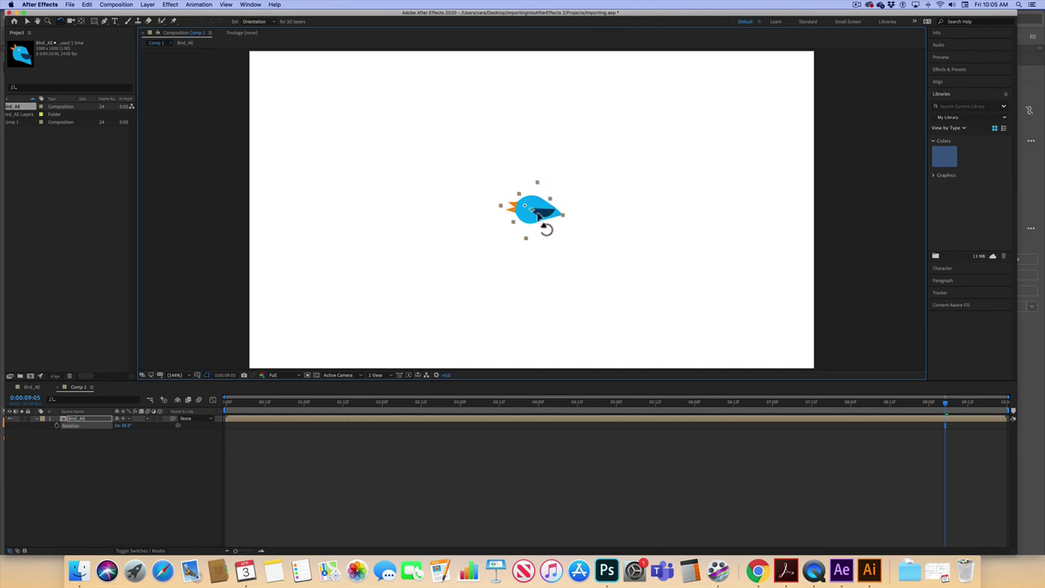
Animate the Bird_AE layer's Position from outside the frame's right edge at 0 seconds to outside its left edge at 0:00:09:23
click(27, 22)
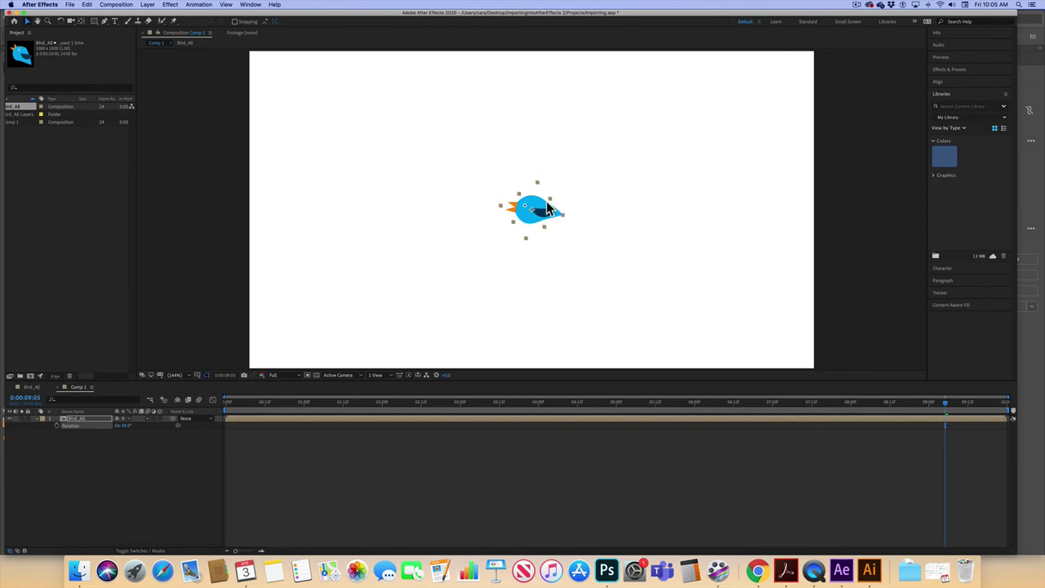
drag(539, 210, 857, 202)
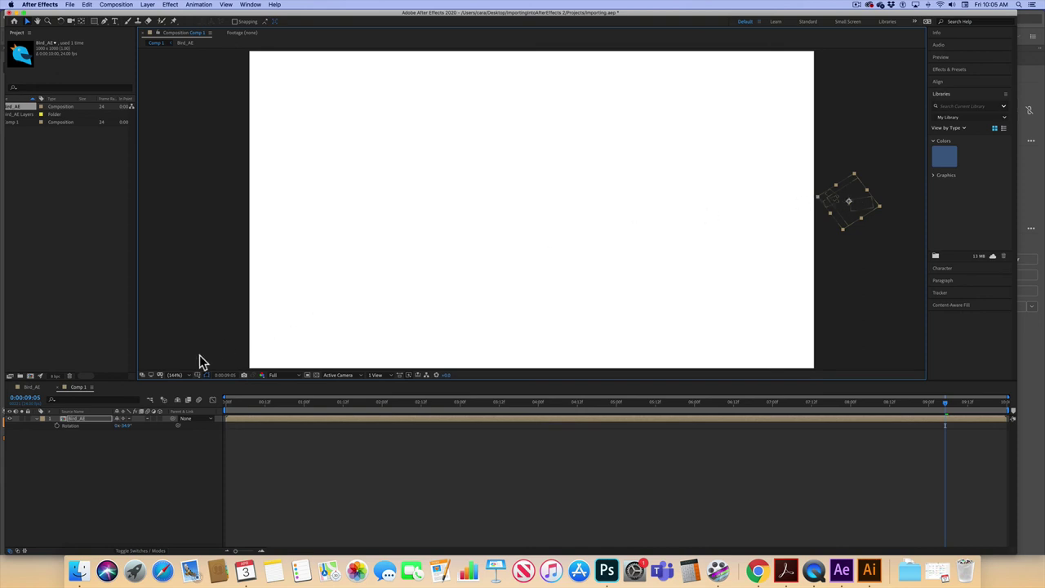
click(43, 418)
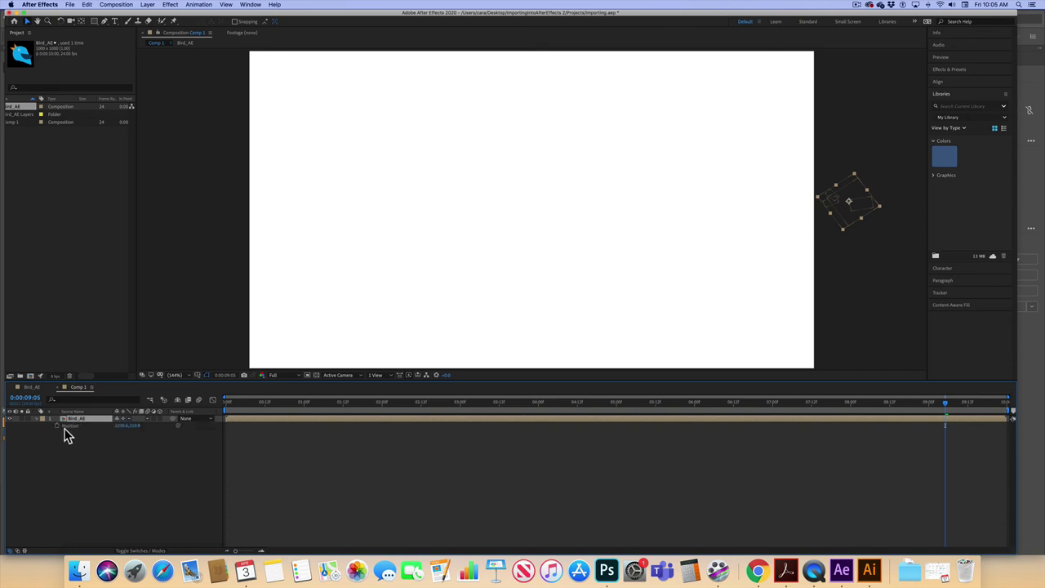
click(225, 403)
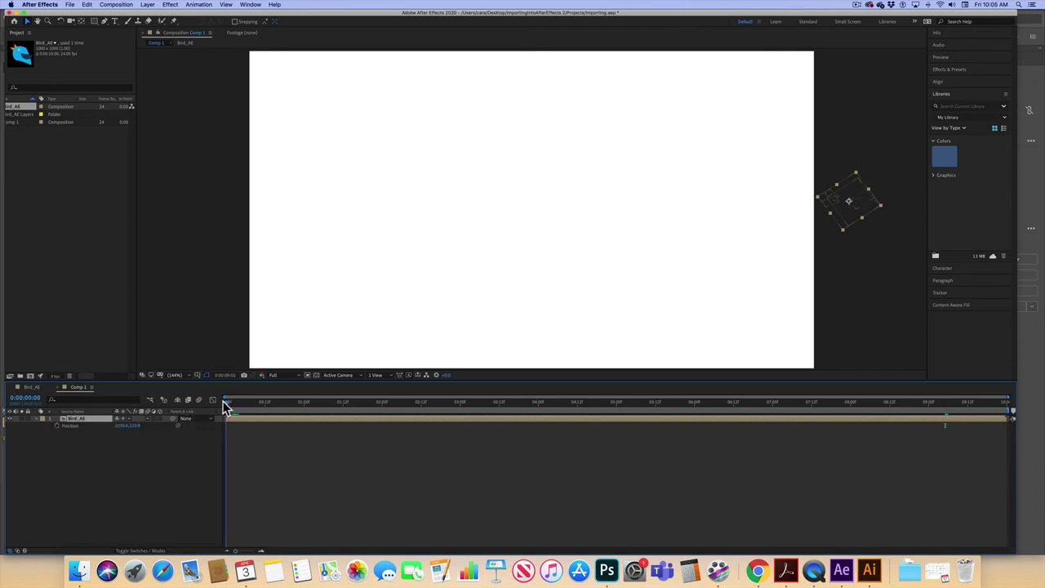
click(57, 426)
drag(227, 403, 1012, 402)
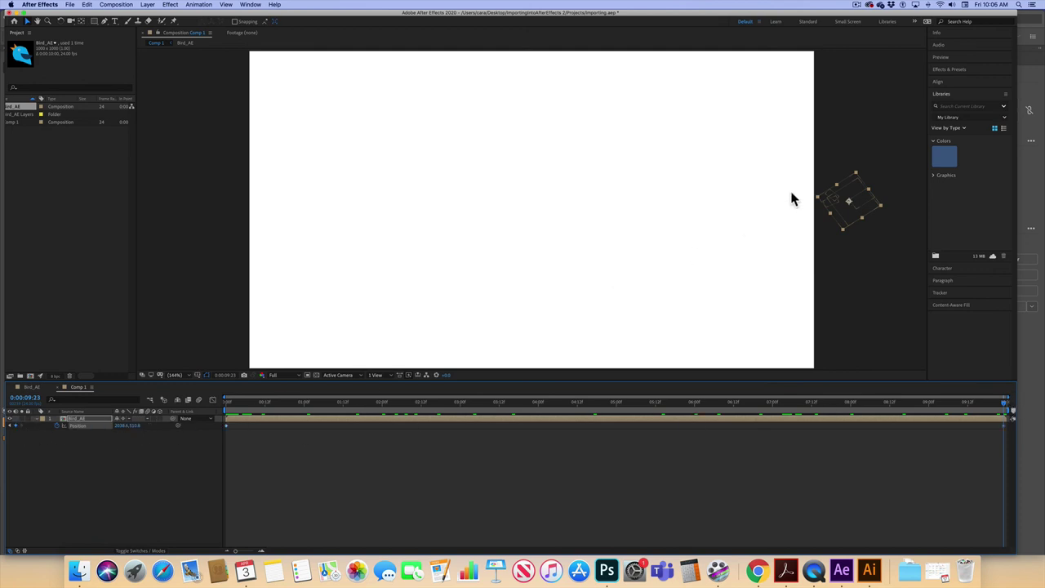
mouse_move(862, 207)
mouse_down()
mouse_move(683, 223)
mouse_move(392, 189)
mouse_move(227, 188)
mouse_move(220, 202)
mouse_up()
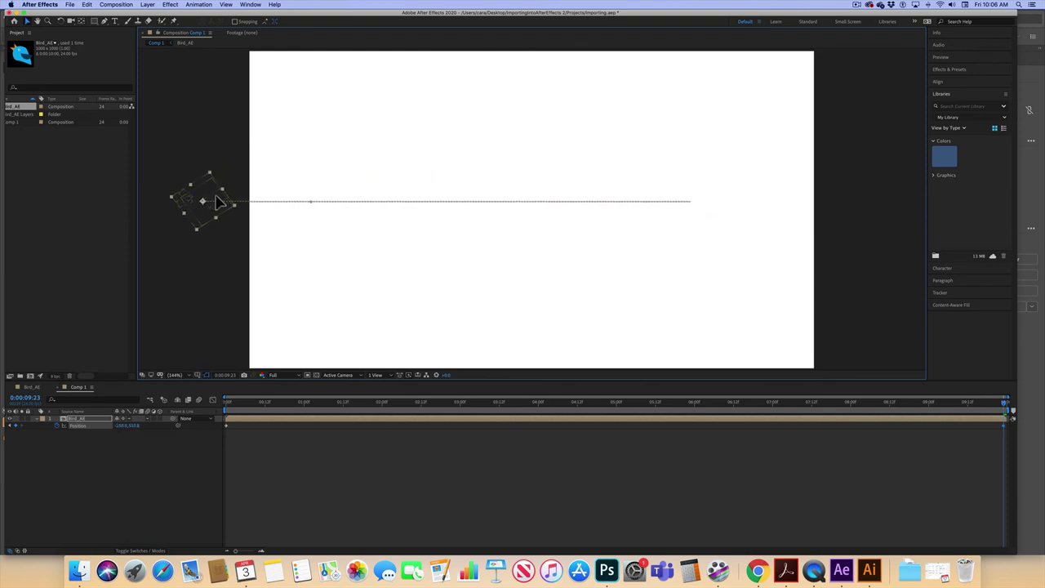
Preview the bird's flight across Comp 1 from the beginning and return to the Bird_AE composition
key(Home)
key(space)
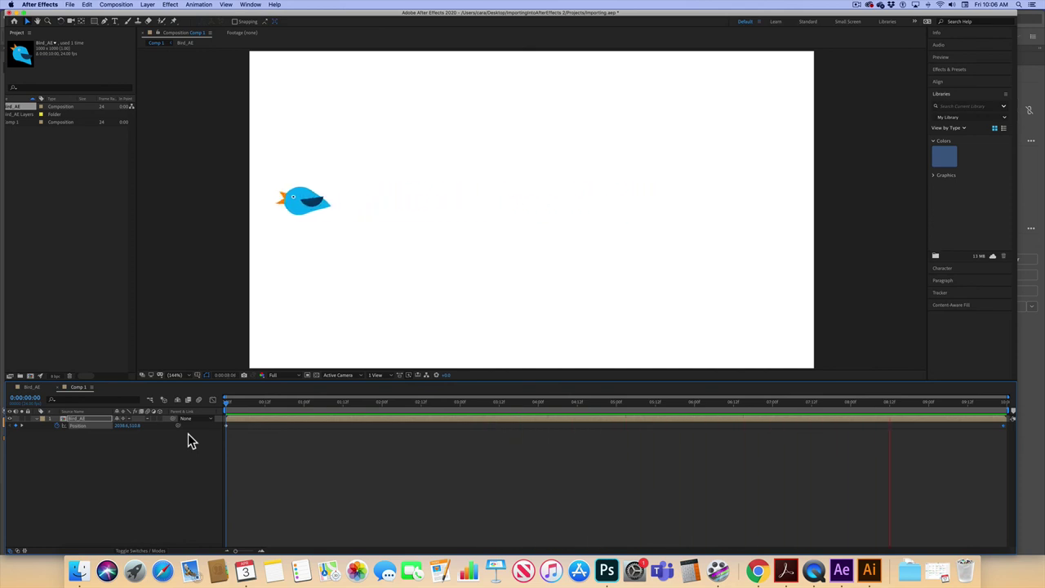
key(space)
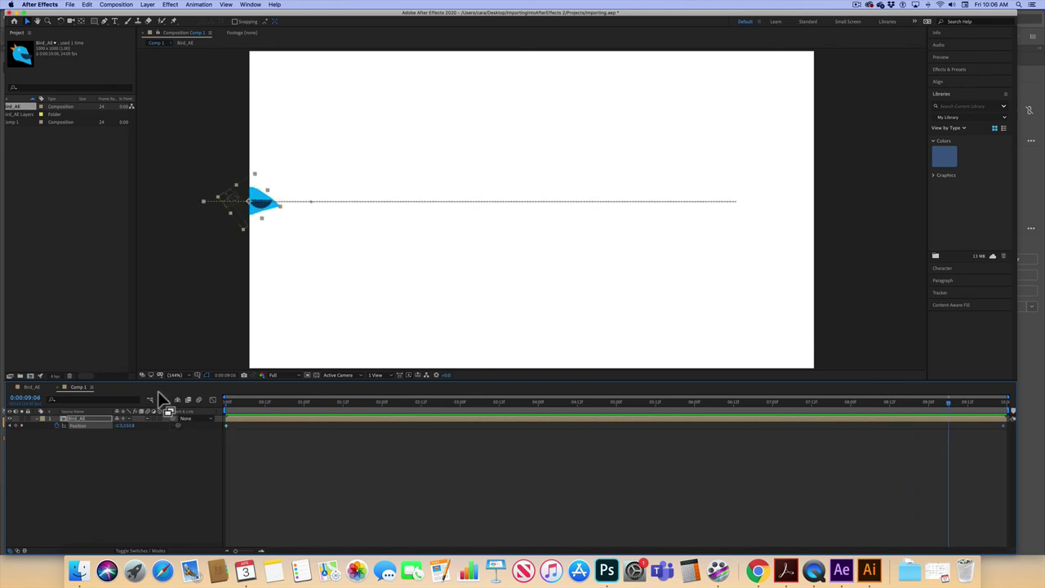
click(31, 388)
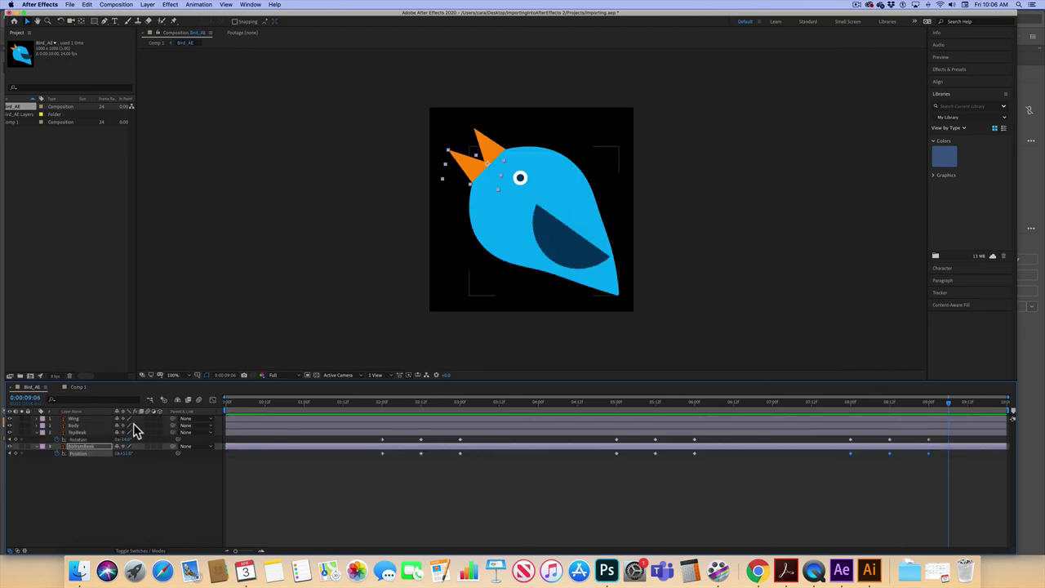
Reveal the Wing layer's Rotation keyframes and collapse the Rotation properties of the TopBeak and BottomBeak layers
click(74, 418)
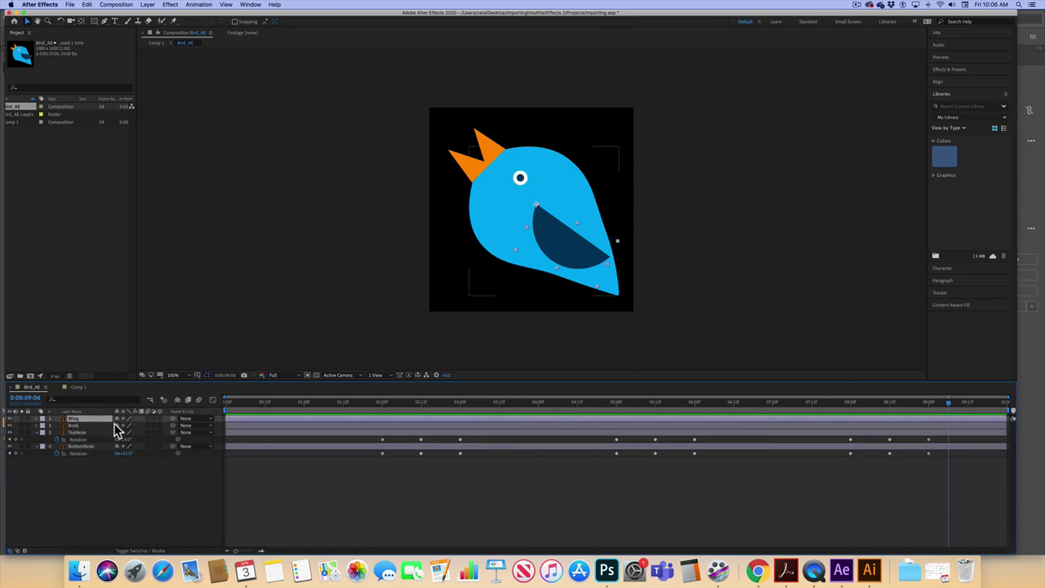
key(r)
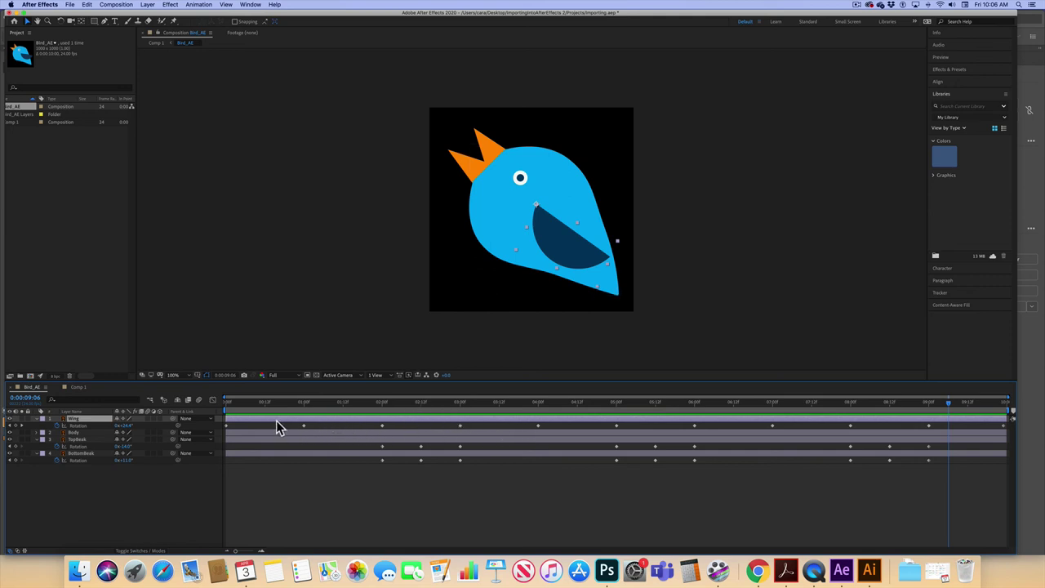
click(227, 426)
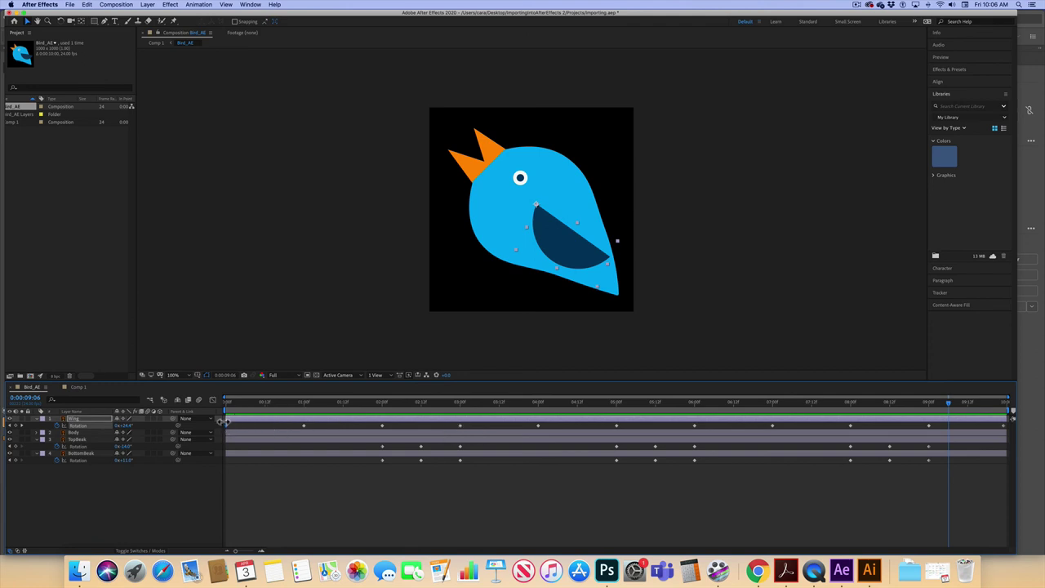
click(78, 439)
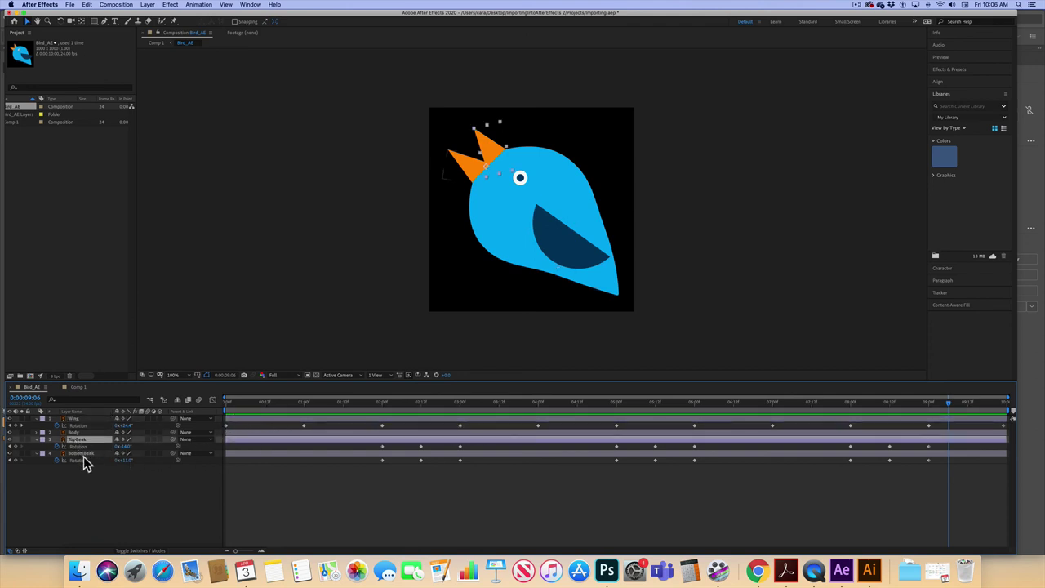
shift+click(80, 453)
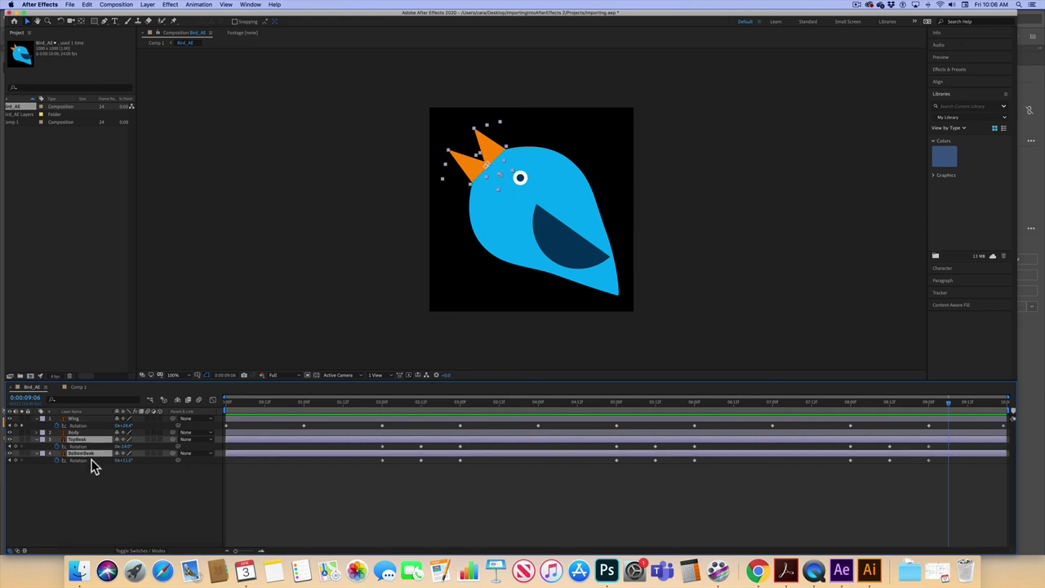
key(r)
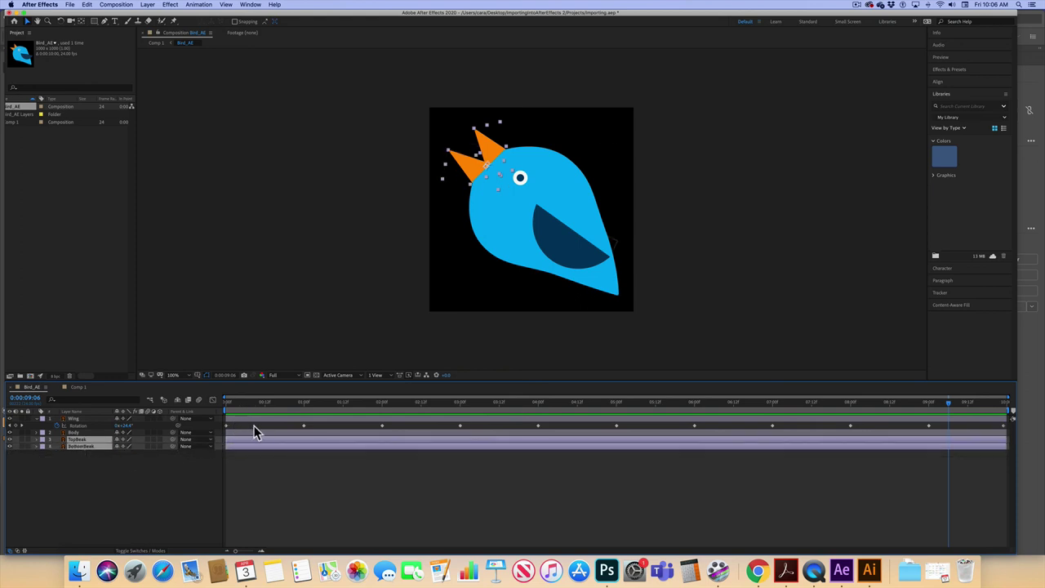
Select all of the Wing layer's Rotation keyframes and compress their spacing proportionally so the last one falls just past 5 seconds
drag(1008, 422, 841, 425)
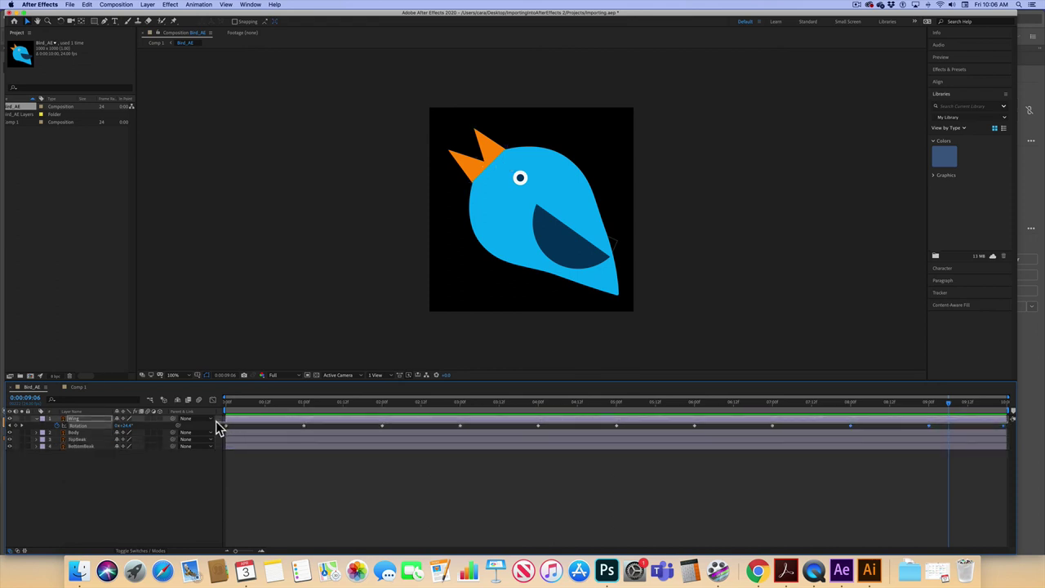
key(super+a)
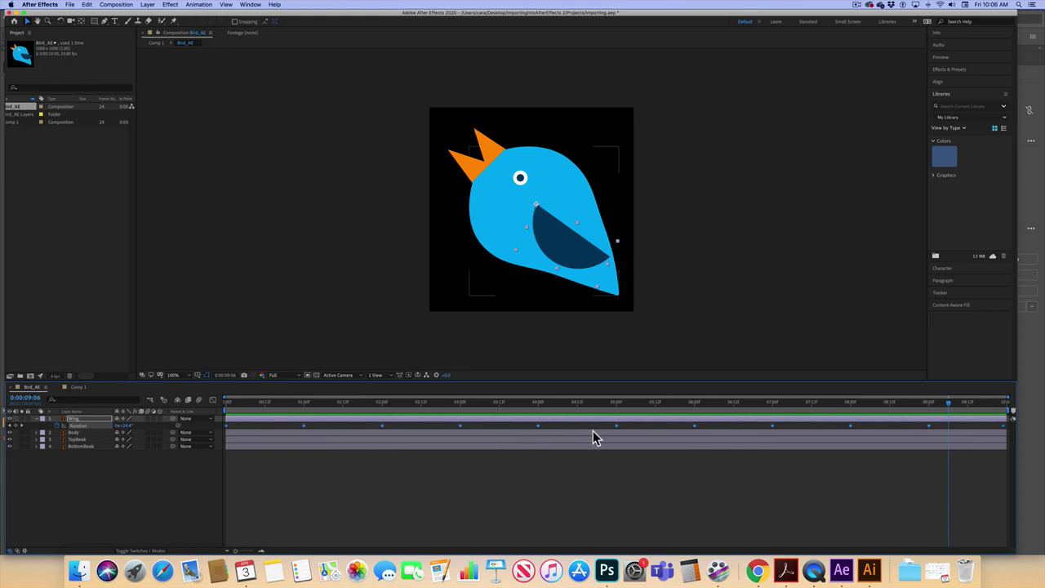
drag(1004, 426, 973, 448)
key(shift+alt+Right)
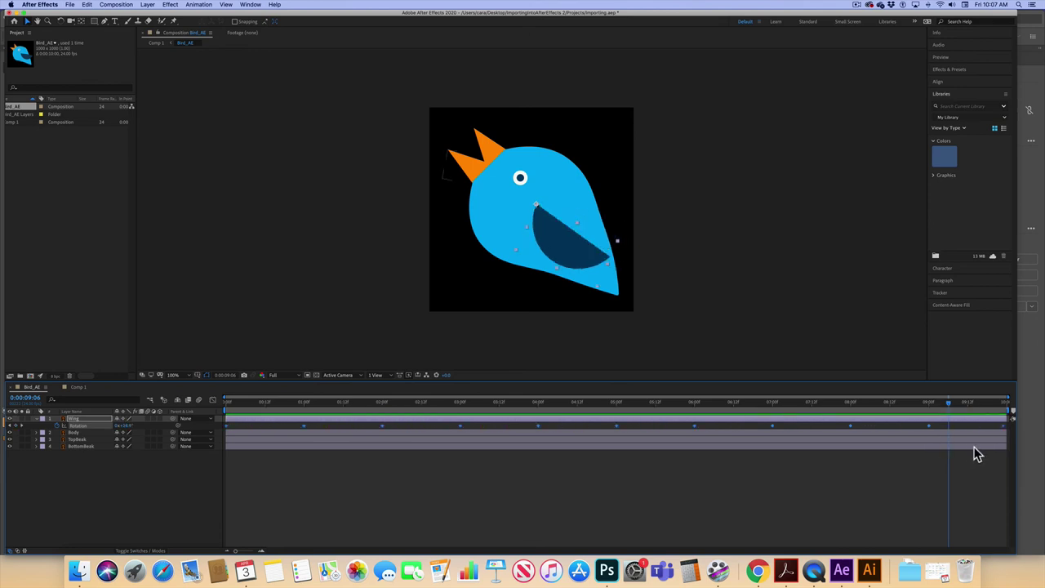
drag(1003, 426, 919, 426)
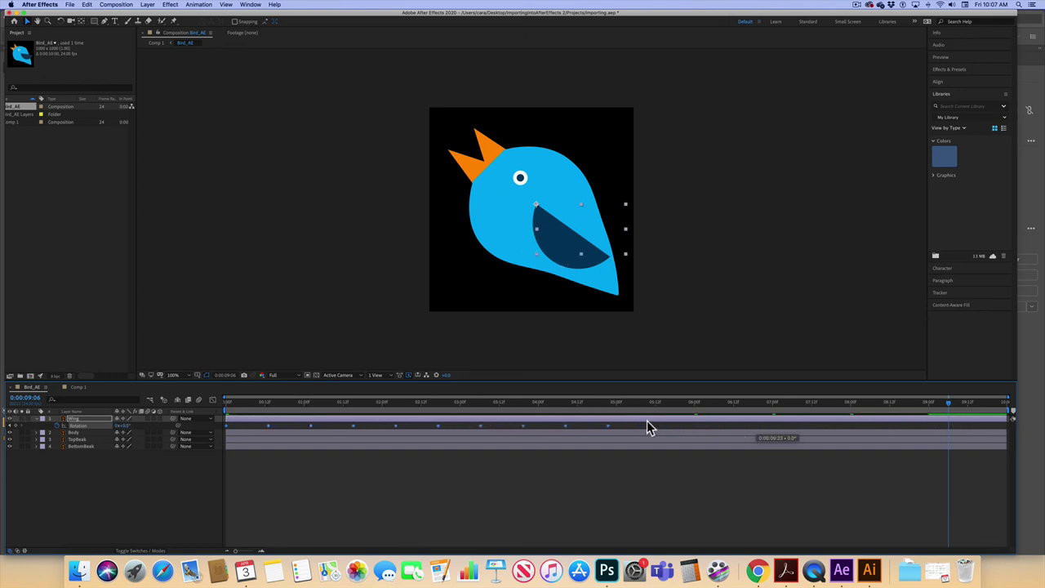
drag(627, 426, 625, 425)
Preview the faster wing flapping from the beginning of the Bird_AE composition
click(229, 402)
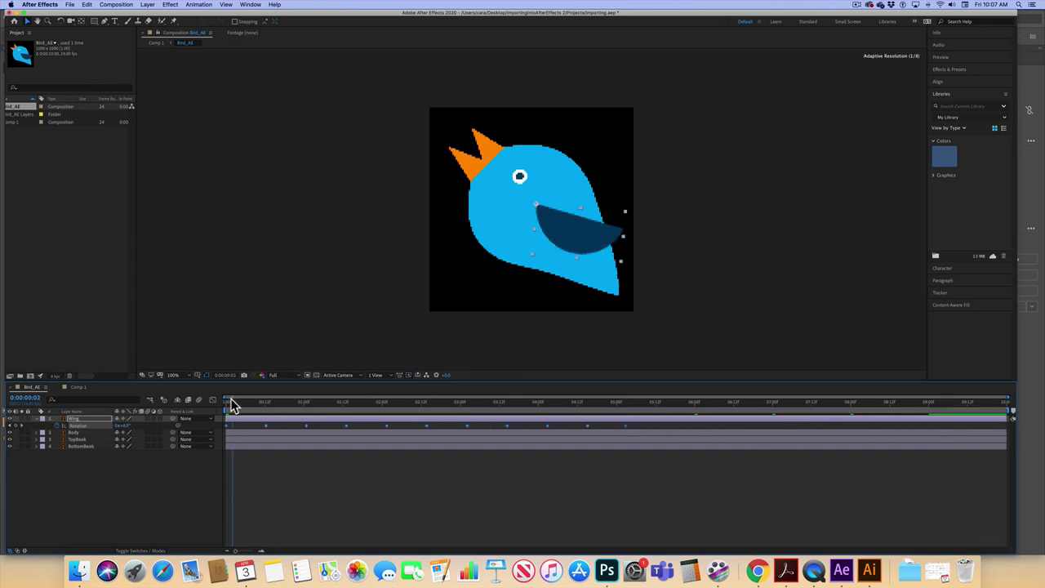
key(space)
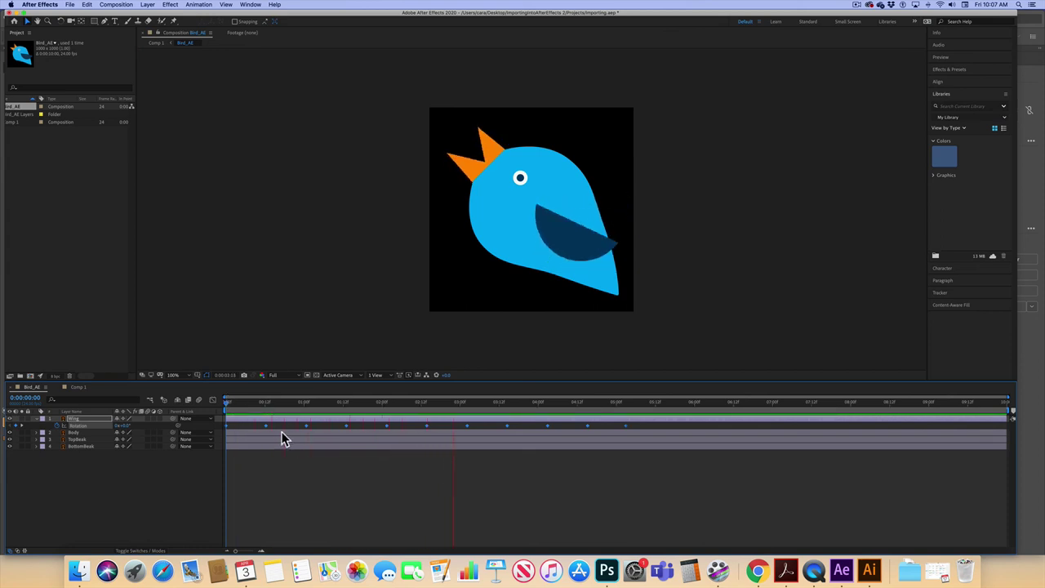
key(space)
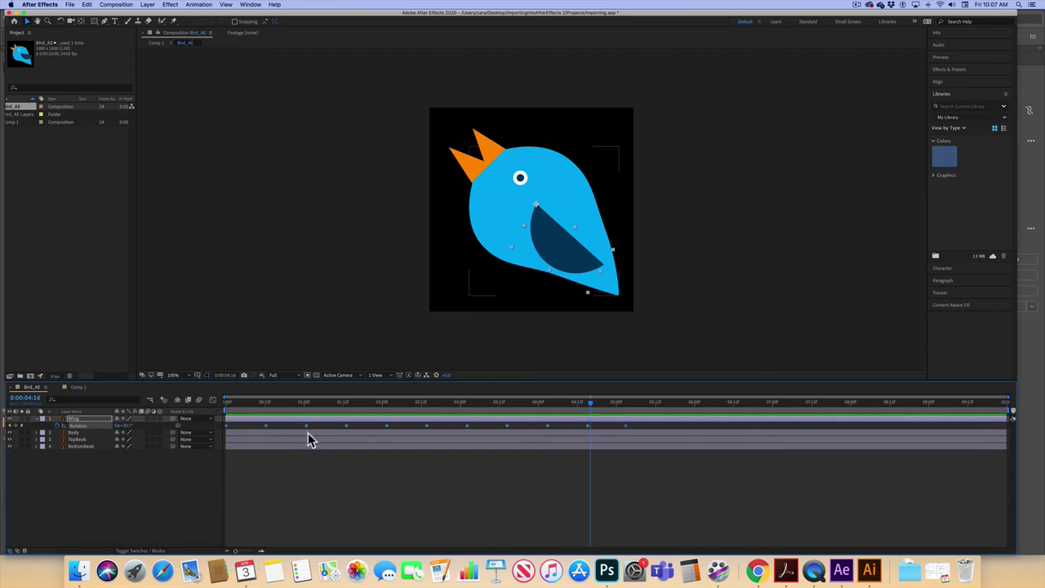
Duplicate the Wing layer's compressed Rotation keyframes by pasting a copy of them at 0:00:05:12
drag(591, 402, 658, 411)
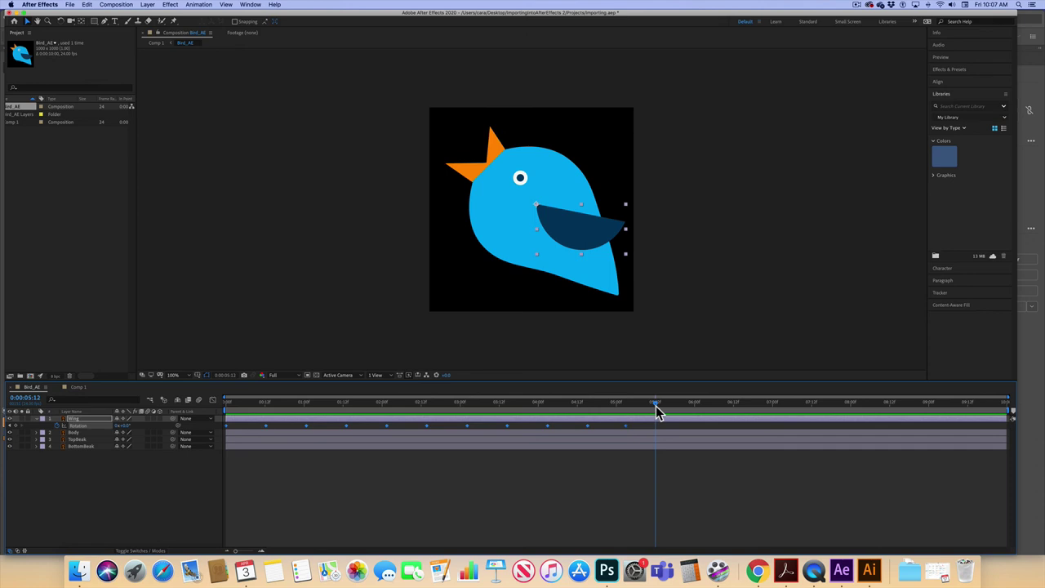
key(super+v)
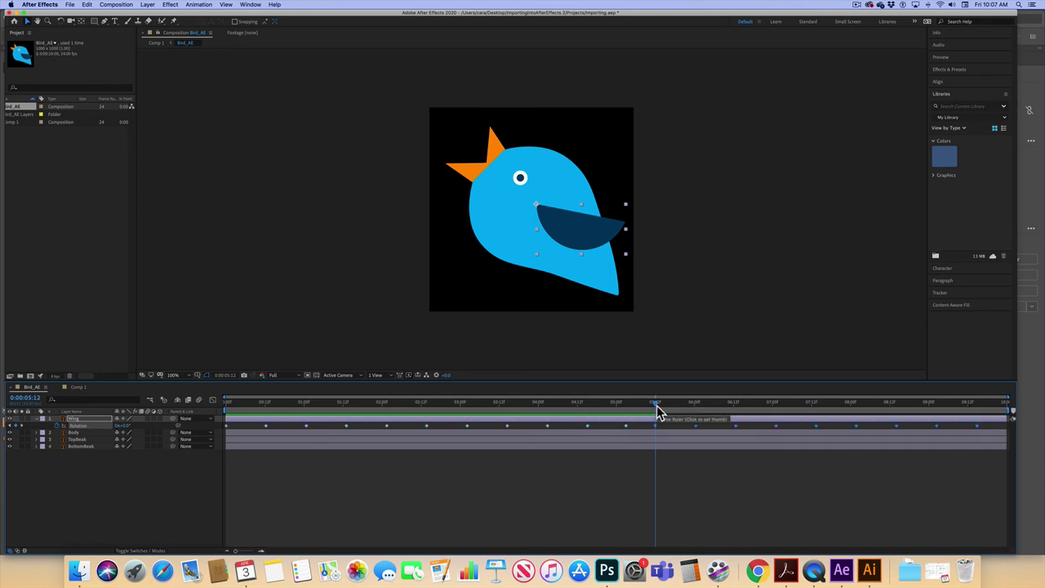
Preview the extended wing flapping from the beginning in the Bird_AE composition and in Comp 1
key(Home)
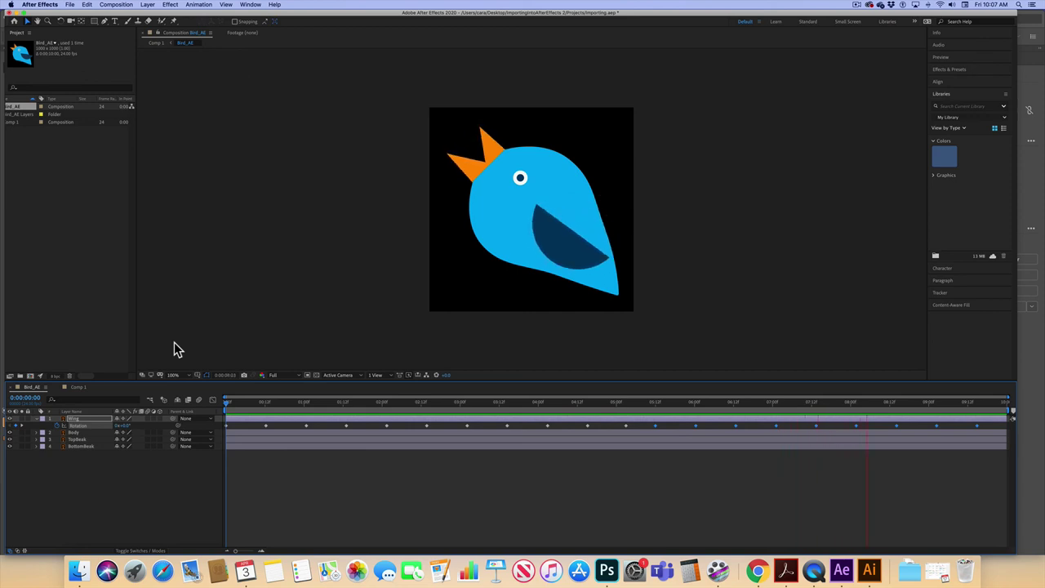
key(space)
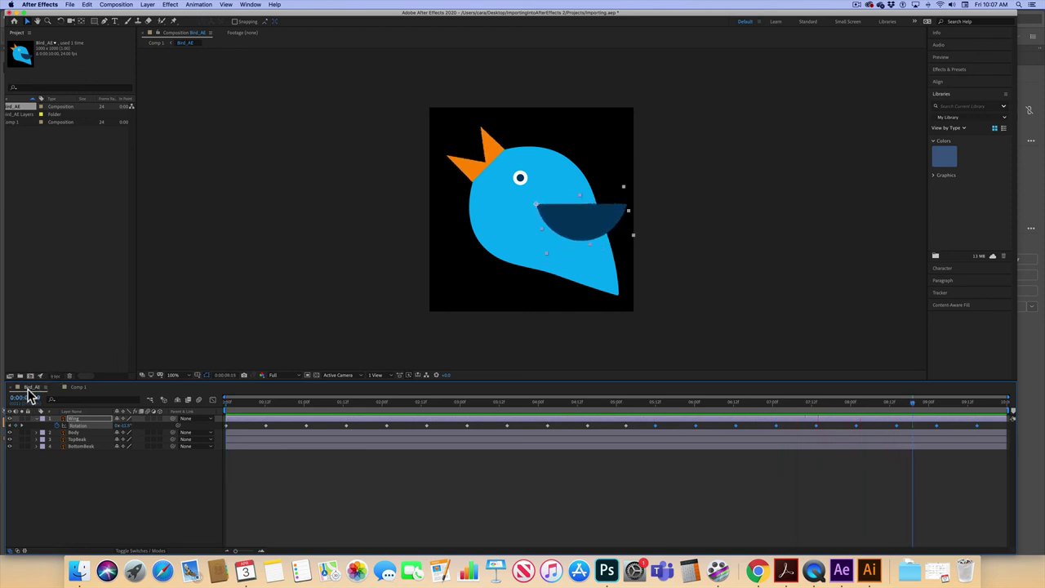
click(75, 388)
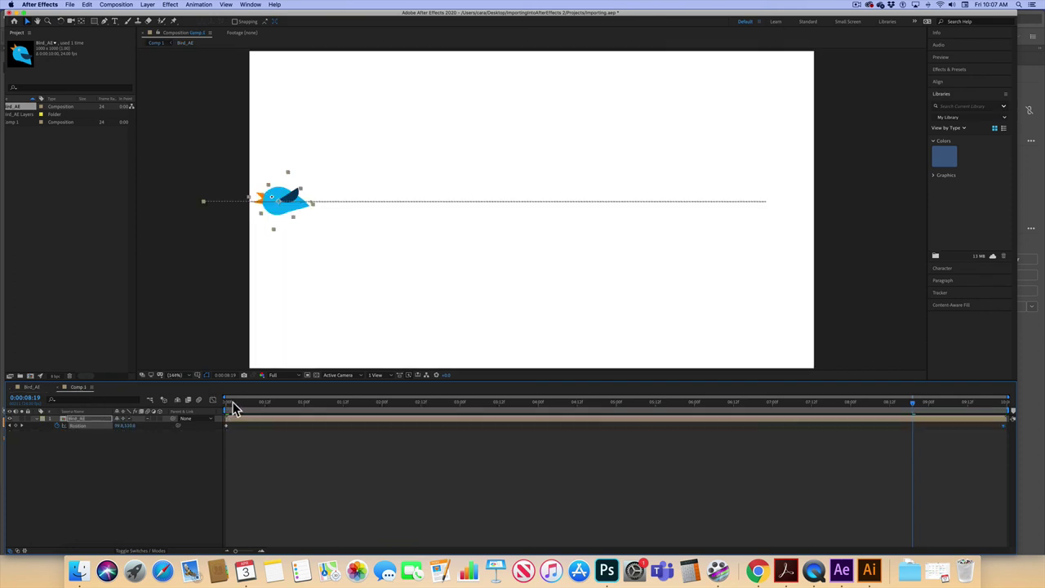
drag(232, 406, 206, 408)
key(space)
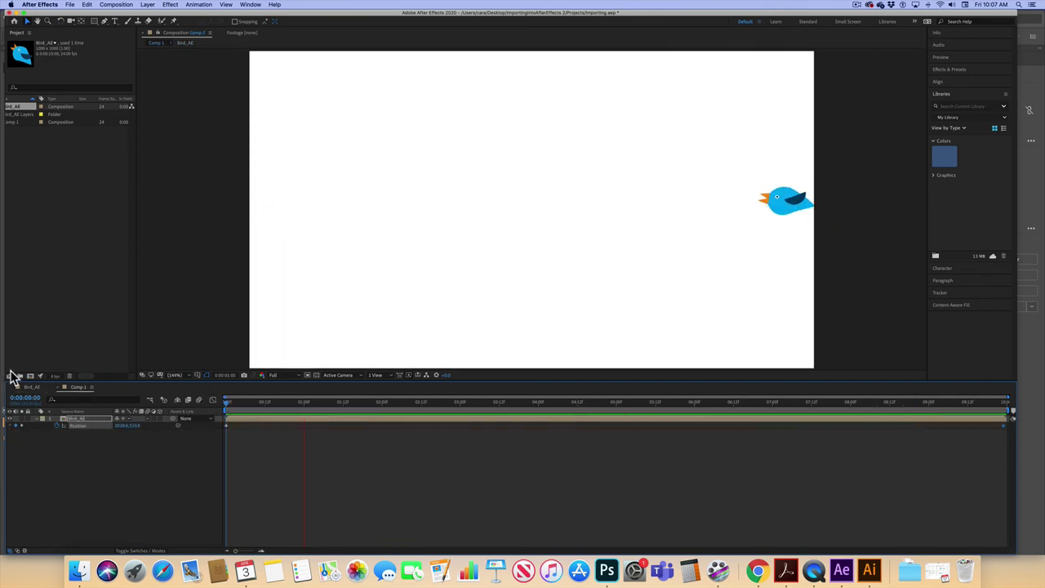